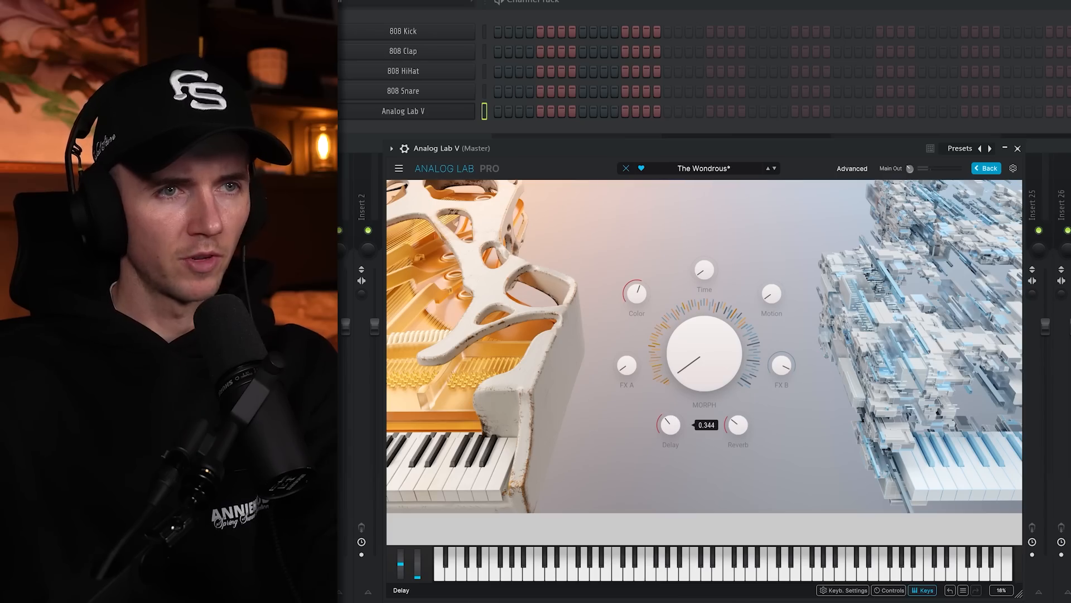
- Raise the Reverb amount of The Wondrous preset
drag(741, 433, 741, 423)
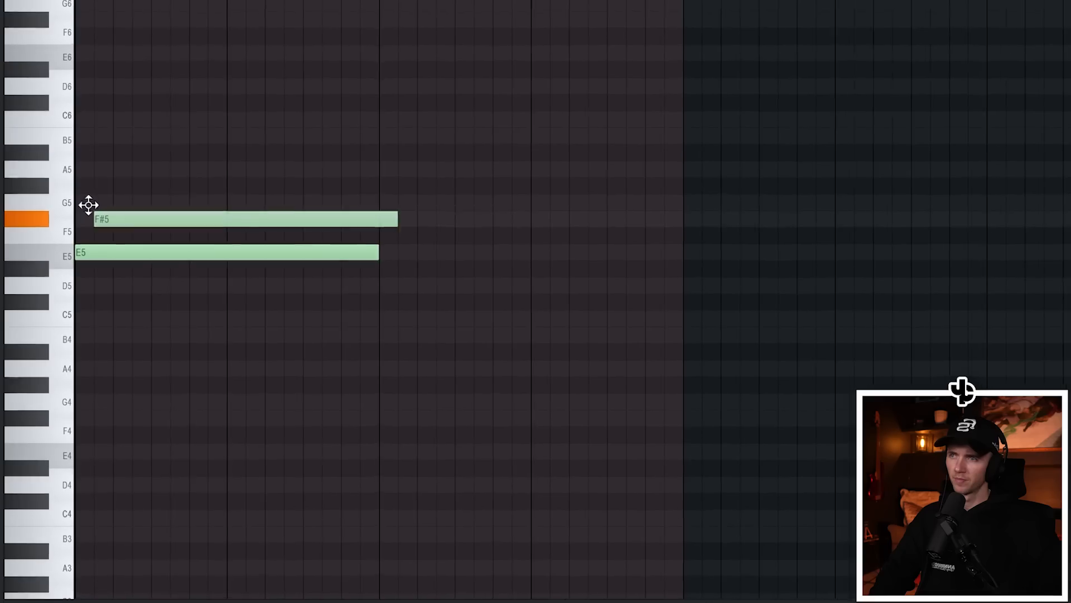
- Add a B5 note to the opening staggered chord, transpose the chord down an octave and play it back
click(119, 133)
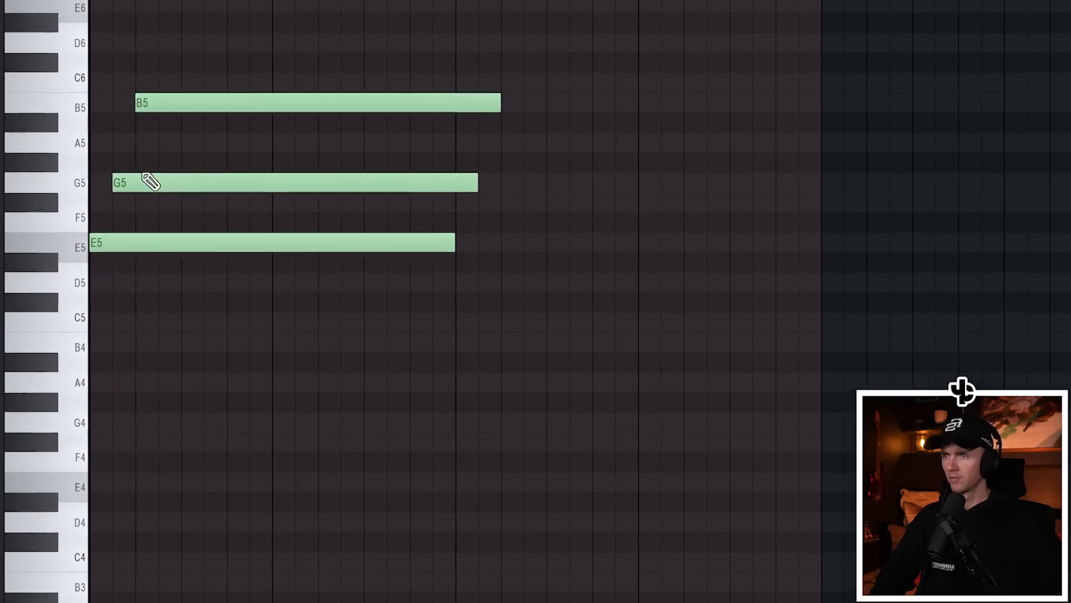
key(ctrl+Down)
key(space)
key(space)
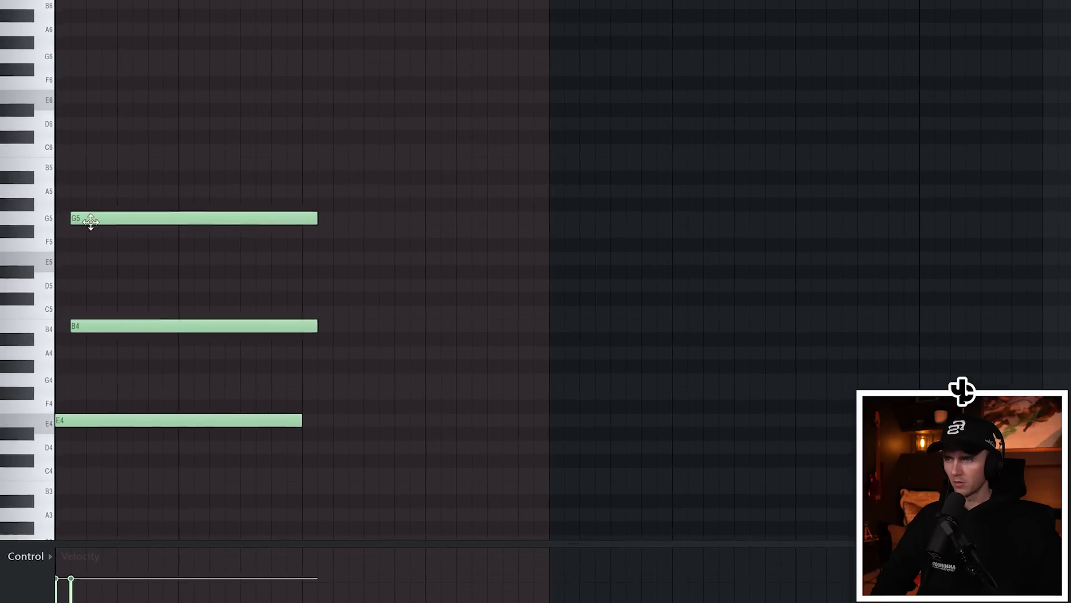
- Offset the G5 note to start one step after B4 and add a B5 note above it to extend the staggered chord
drag(88, 222, 120, 208)
key(space)
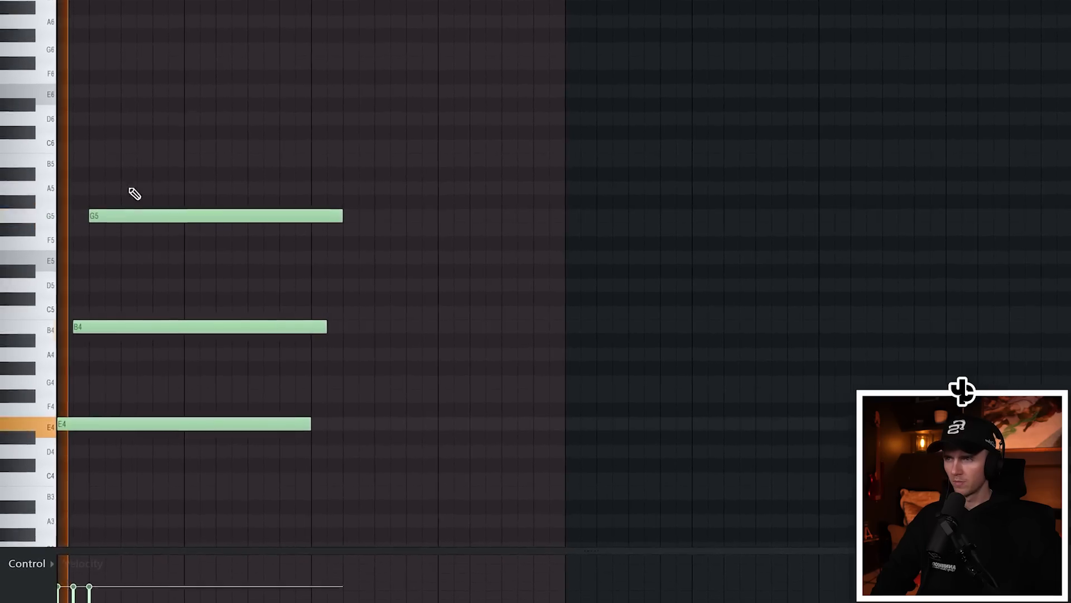
click(140, 163)
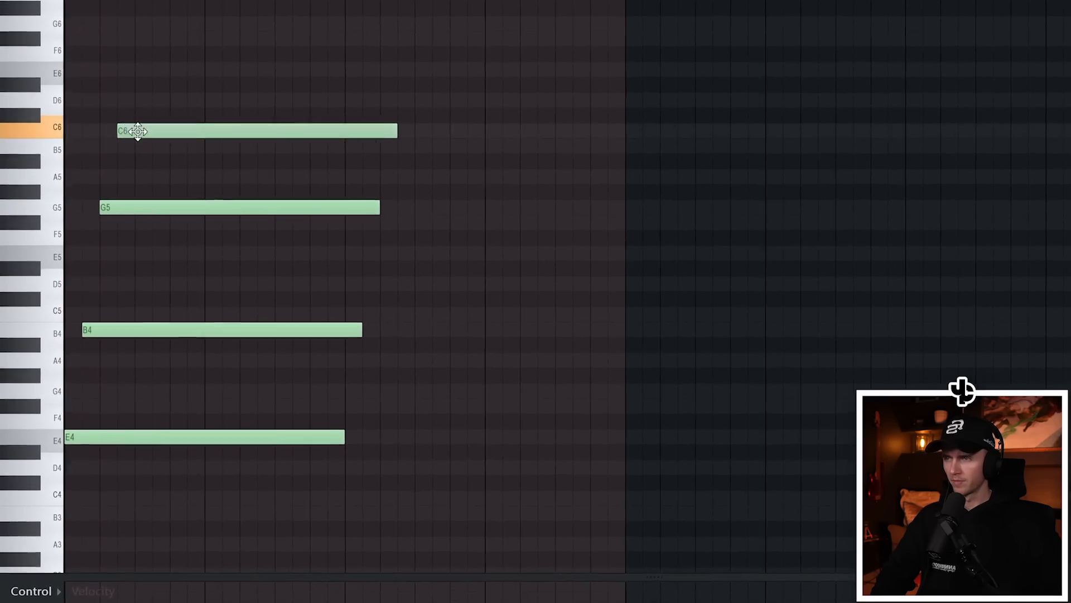
key(space)
key(space)
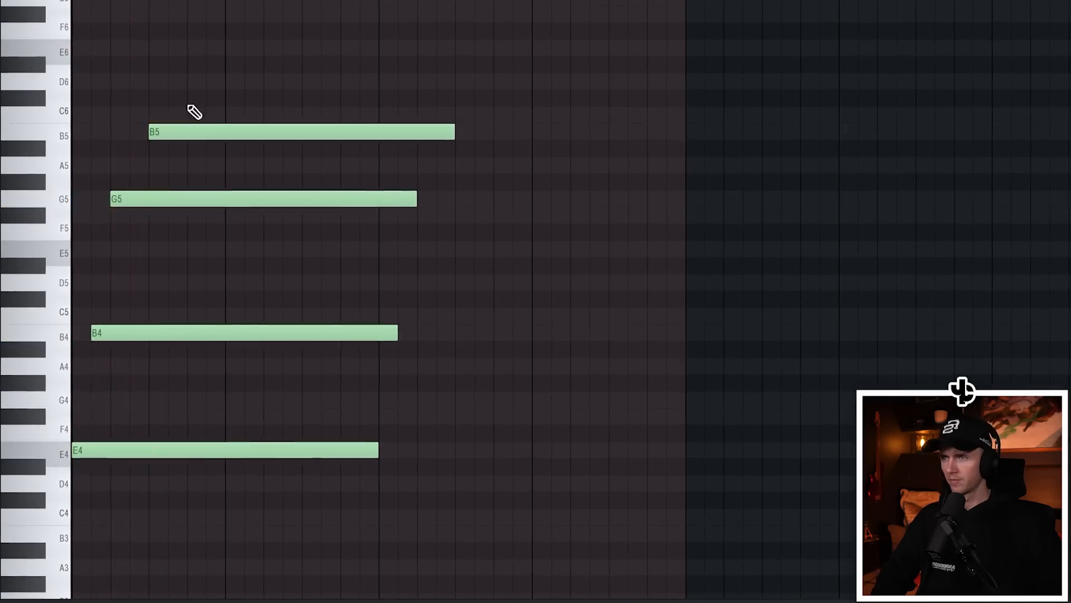
drag(185, 129, 190, 103)
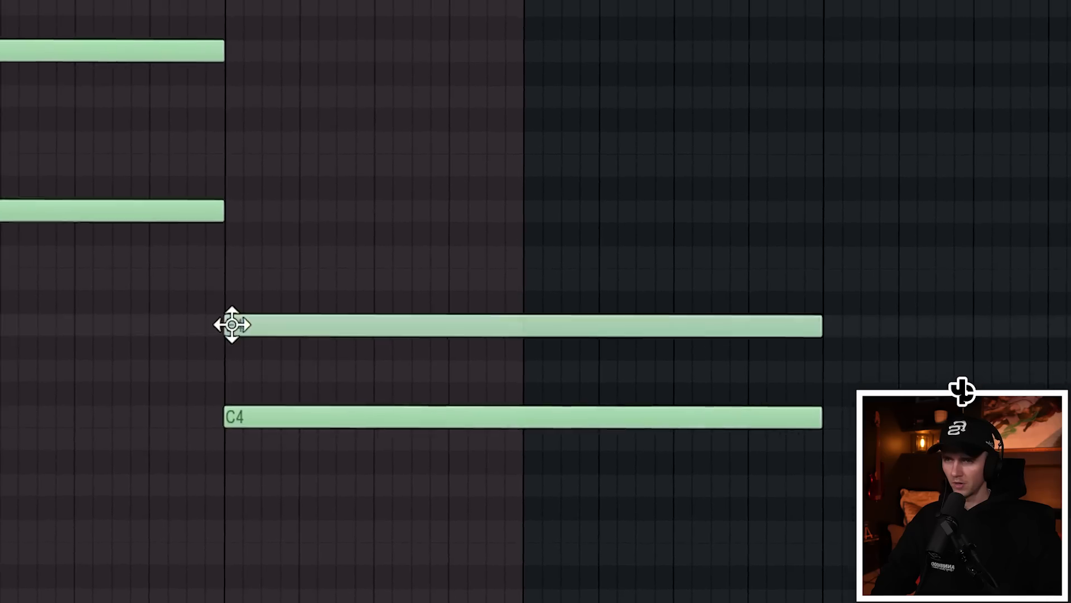
- Add a higher note to the chord starting on C4 and apply a slight velocity randomization to all notes
click(237, 256)
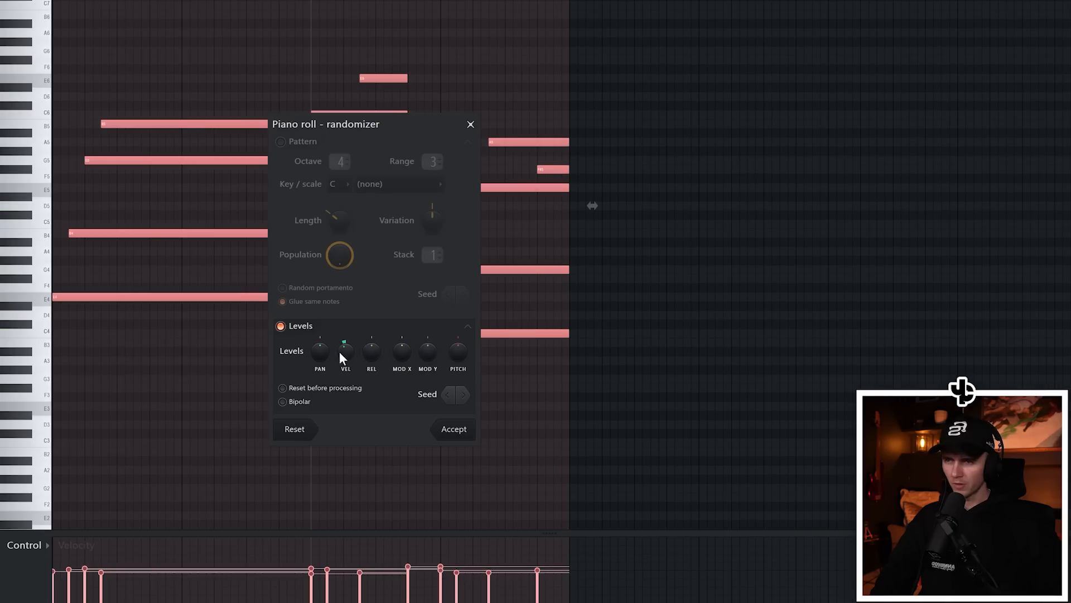
click(454, 429)
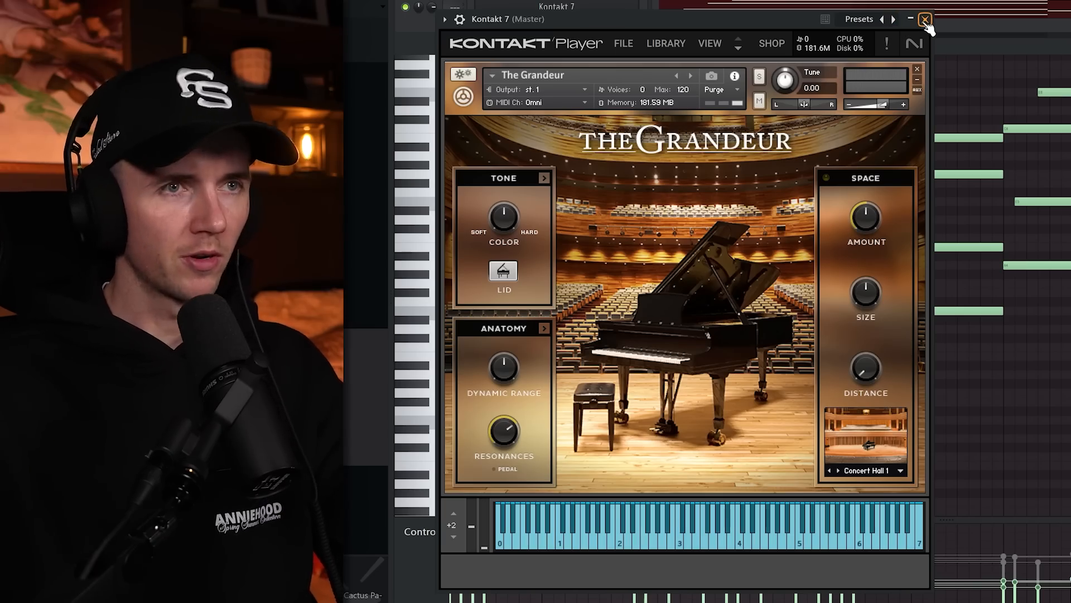
- Close The Grandeur piano, move the duplicated first chord right after the original's last note onset, and transpose the duplicate up to start at E6
click(925, 20)
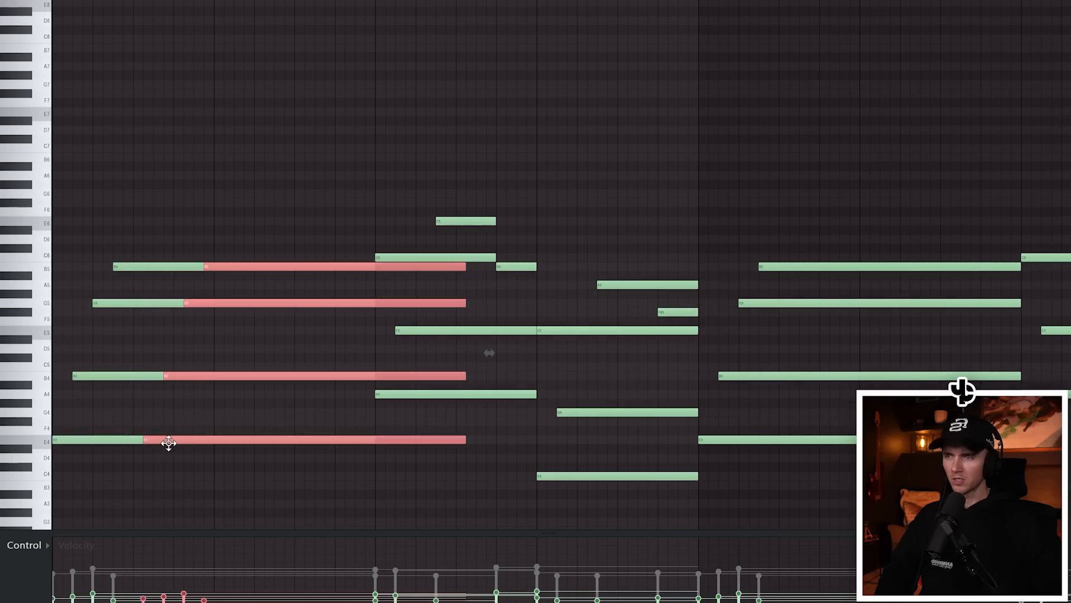
drag(169, 443, 159, 443)
key(ctrl+Up)
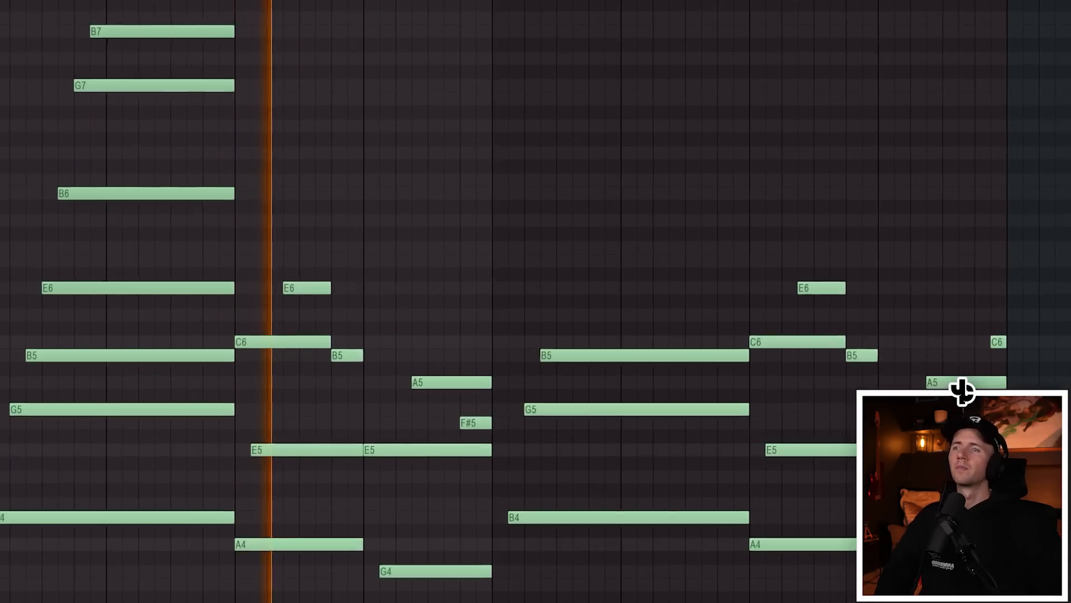
- Select the high notes added to the first chord and duplicate them over the repeated chord at bar 5
scroll(244, 221, down, 2)
scroll(160, 22, down, 2)
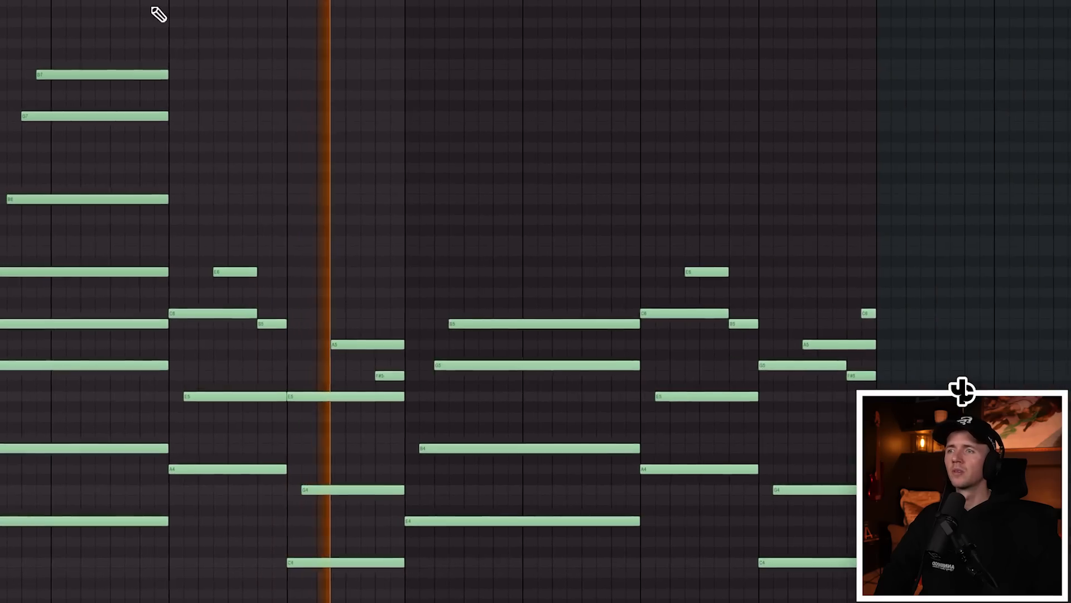
drag(144, 10, 54, 287)
drag(130, 273, 537, 274)
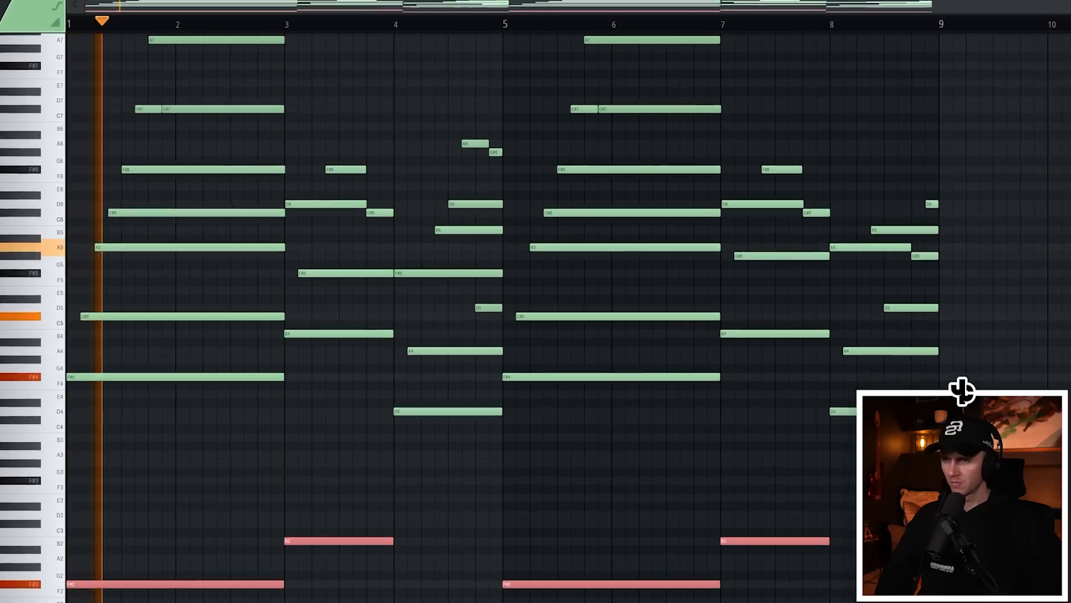
right_click(317, 488)
scroll(319, 496, up, 1)
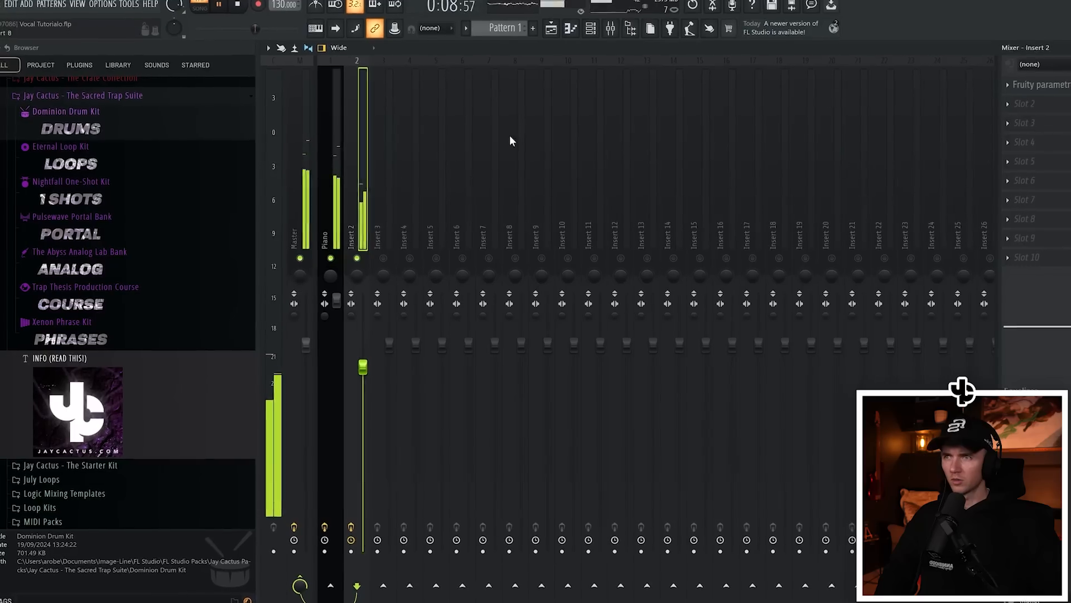
- Select the Piano mixer track and open the effect in its first slot
click(340, 160)
click(1041, 85)
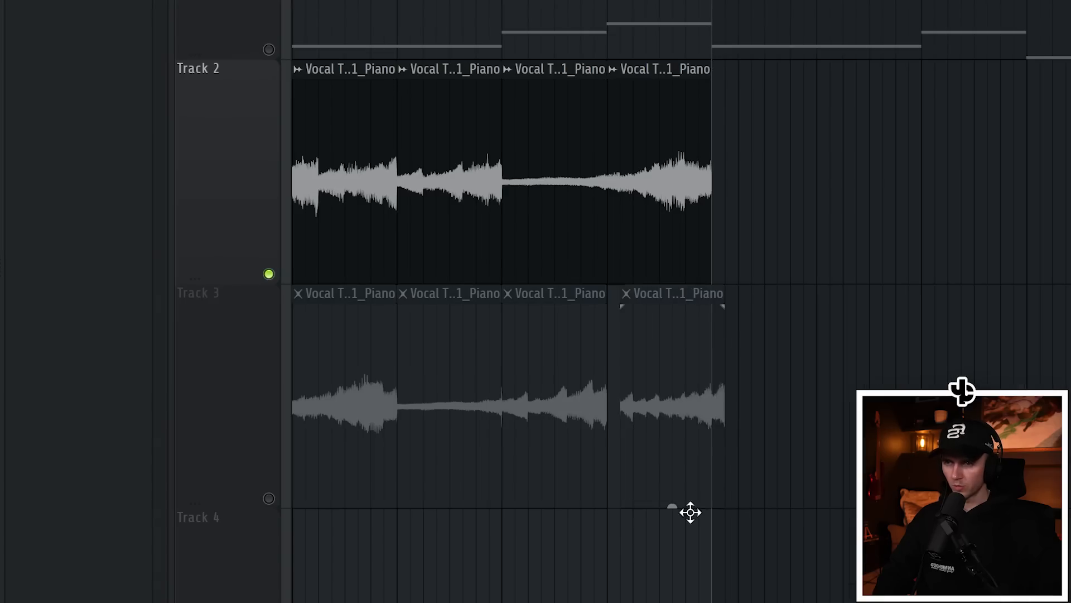
- Reposition the last sliced piano clip on Track 3 and check the Reverse setting of the piano audio clip
drag(644, 309, 701, 441)
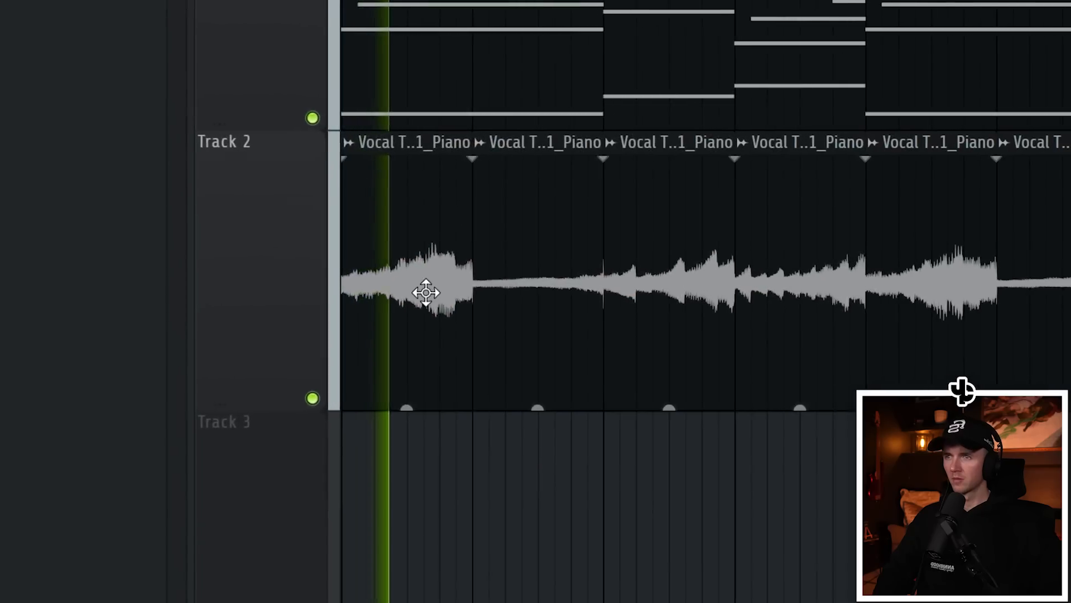
double_click(424, 291)
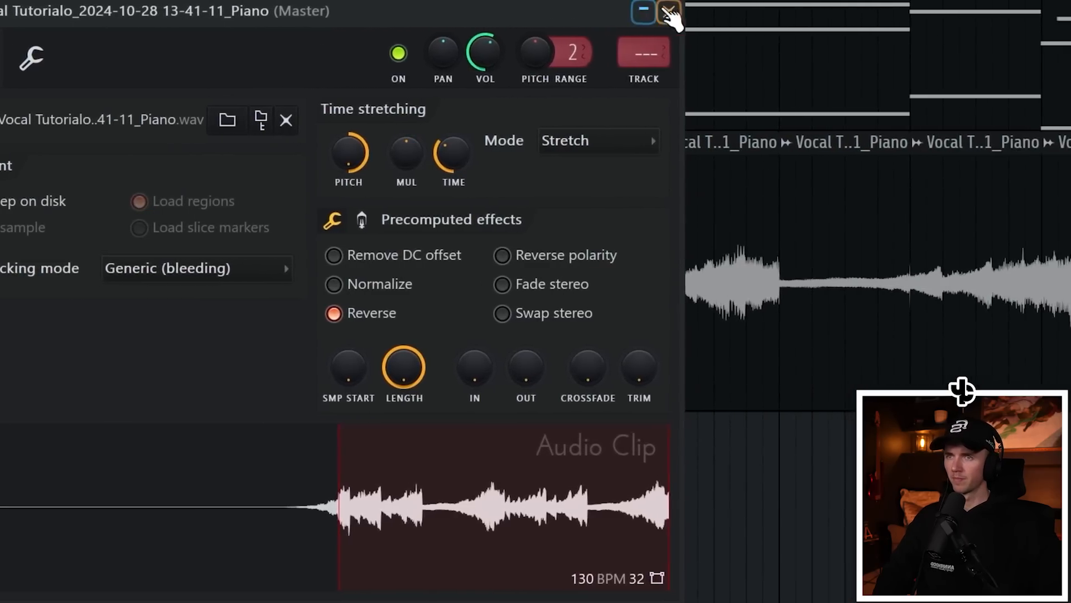
click(707, 11)
- Select all the reversed piano clips on Track 2 and extend their fade-ins across the full clip length
drag(1055, 279, 604, 286)
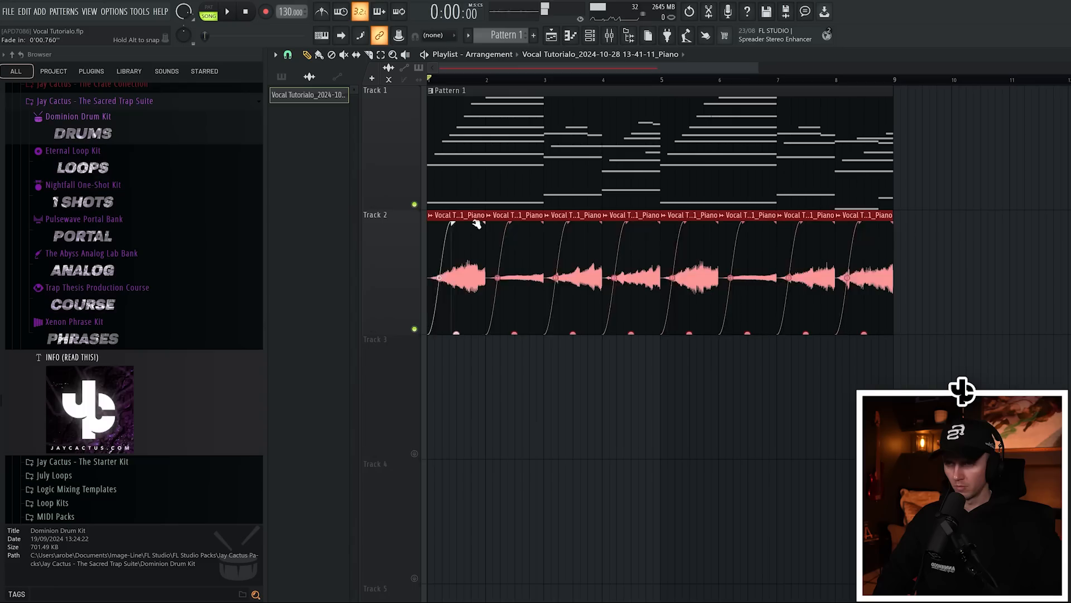
drag(477, 224, 489, 225)
ctrl+click(631, 399)
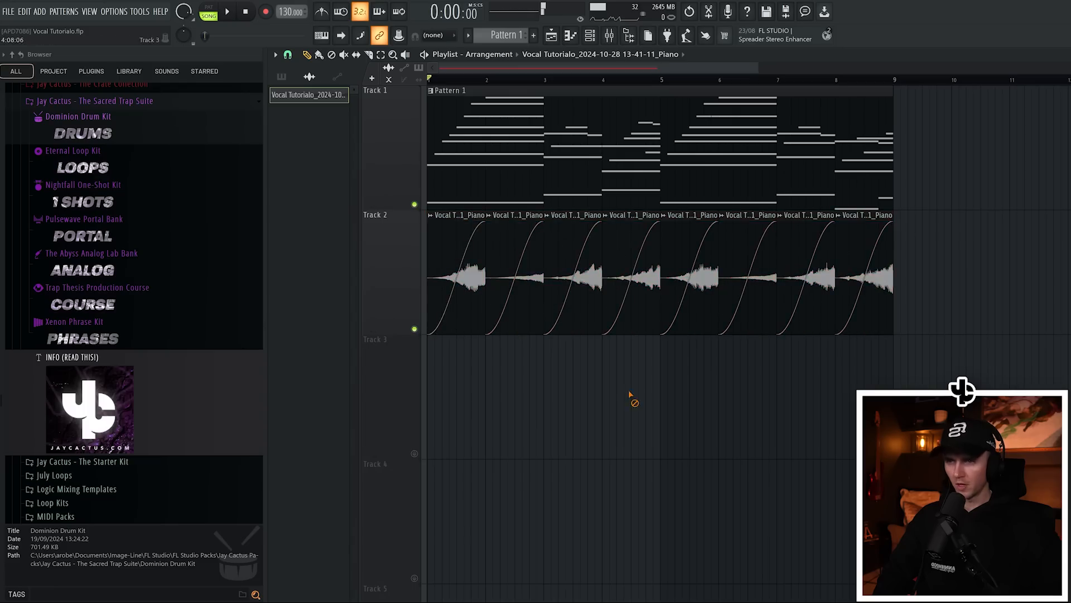
- Play the arrangement and mute the first, third, fifth and seventh reversed piano clips on Track 2
key(space)
scroll(748, 391, down, 2)
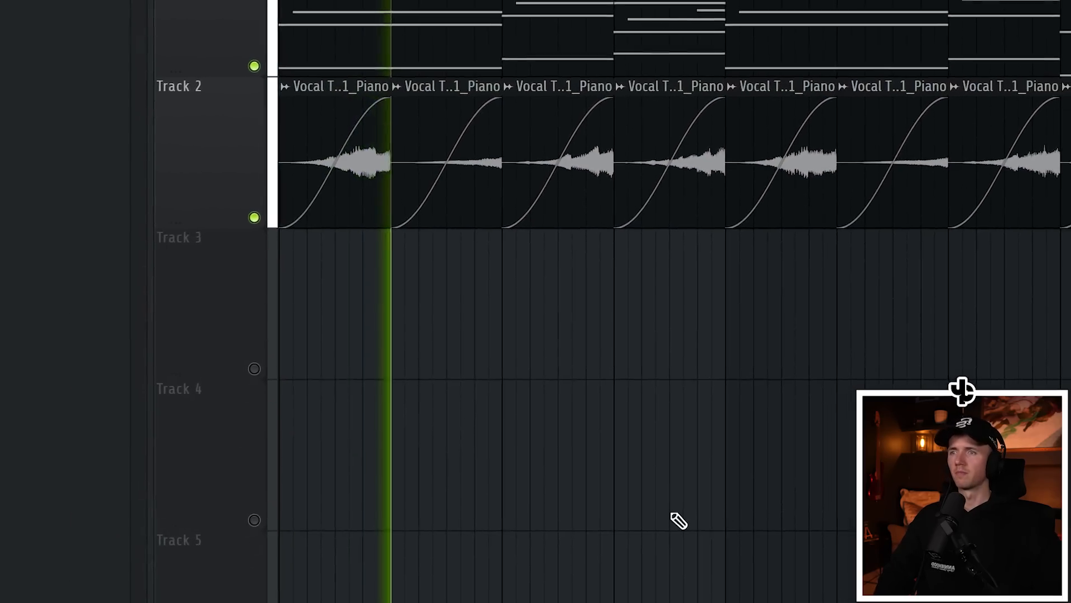
key(t)
click(318, 218)
click(538, 218)
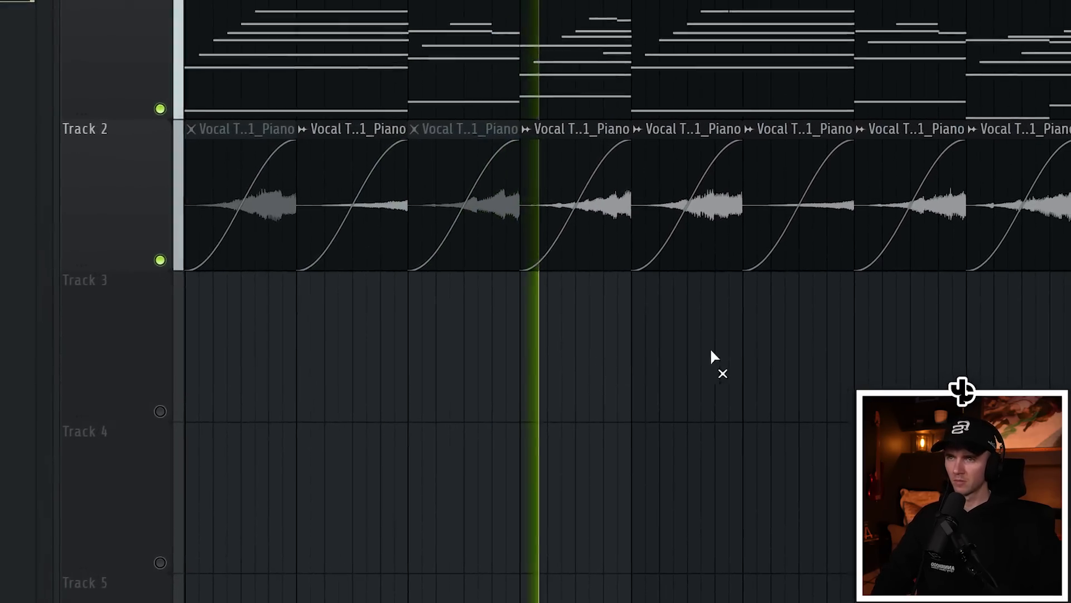
click(725, 229)
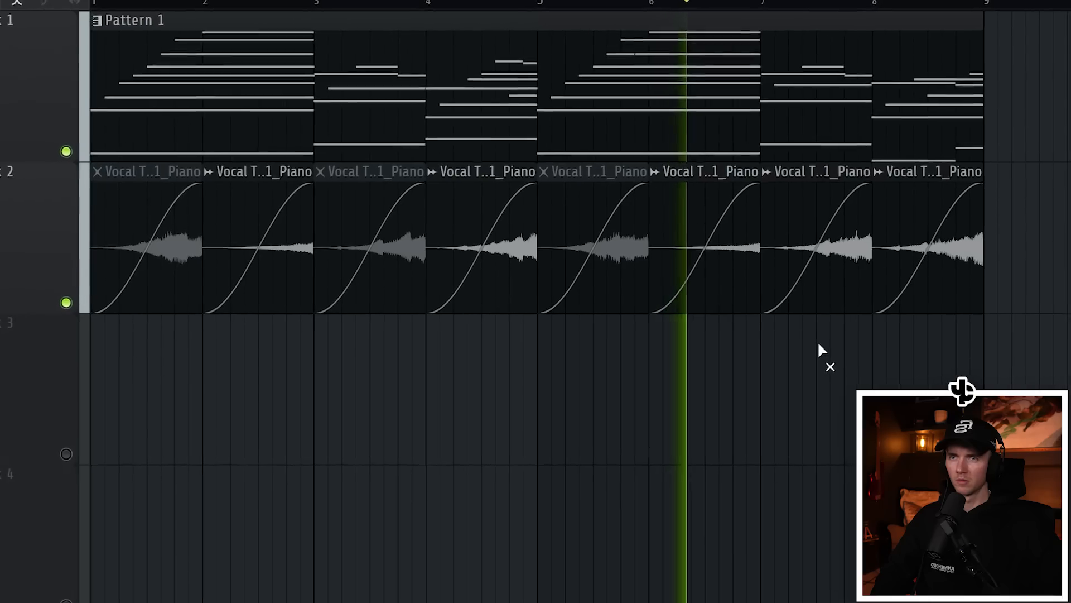
click(827, 243)
key(p)
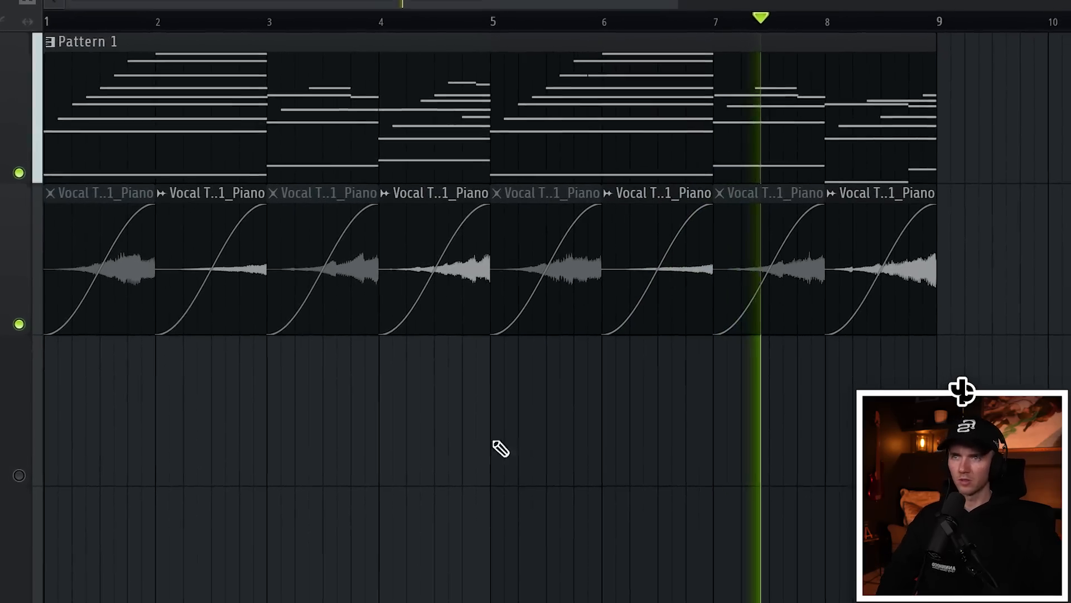
- Open ValhallaVintageVerb on the reversed piano track, set its Mix to 42.6 % and shorten the decay to about 2.50 s
scroll(461, 431, down, 1)
scroll(461, 434, down, 3)
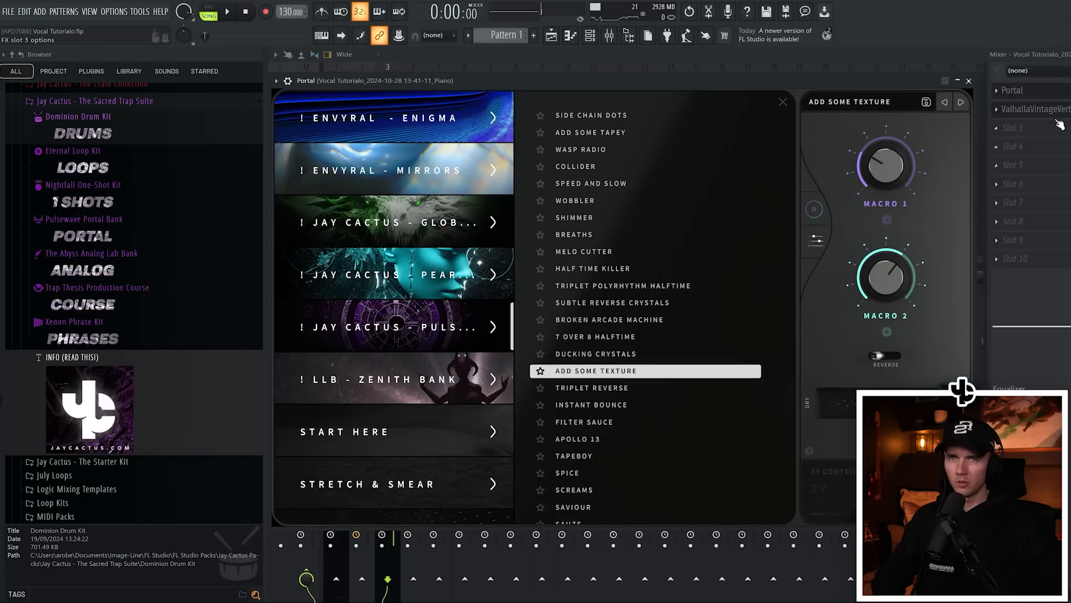
click(1060, 113)
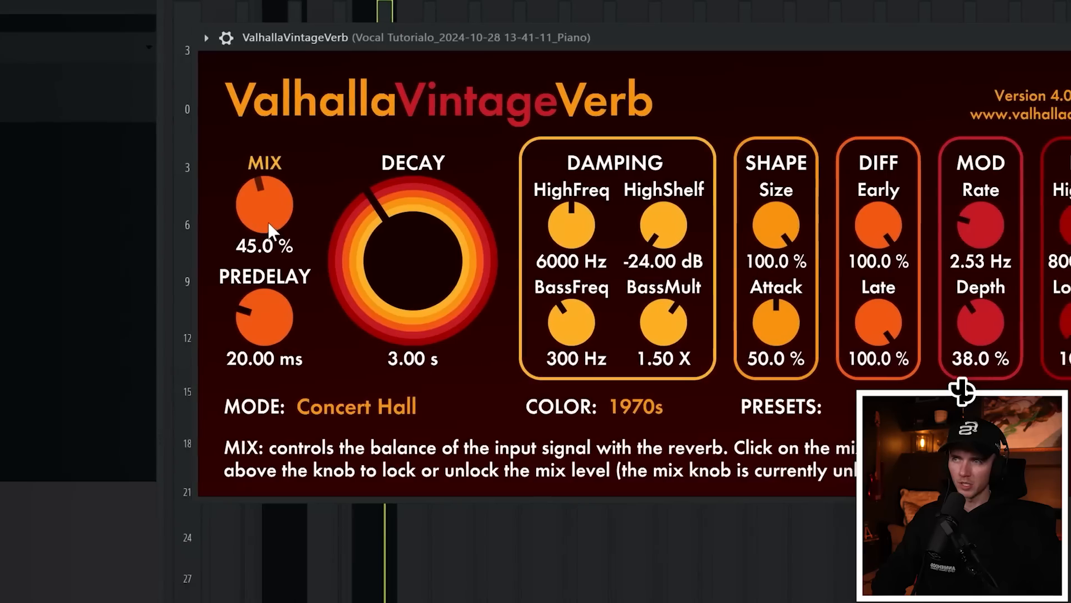
drag(326, 196, 325, 157)
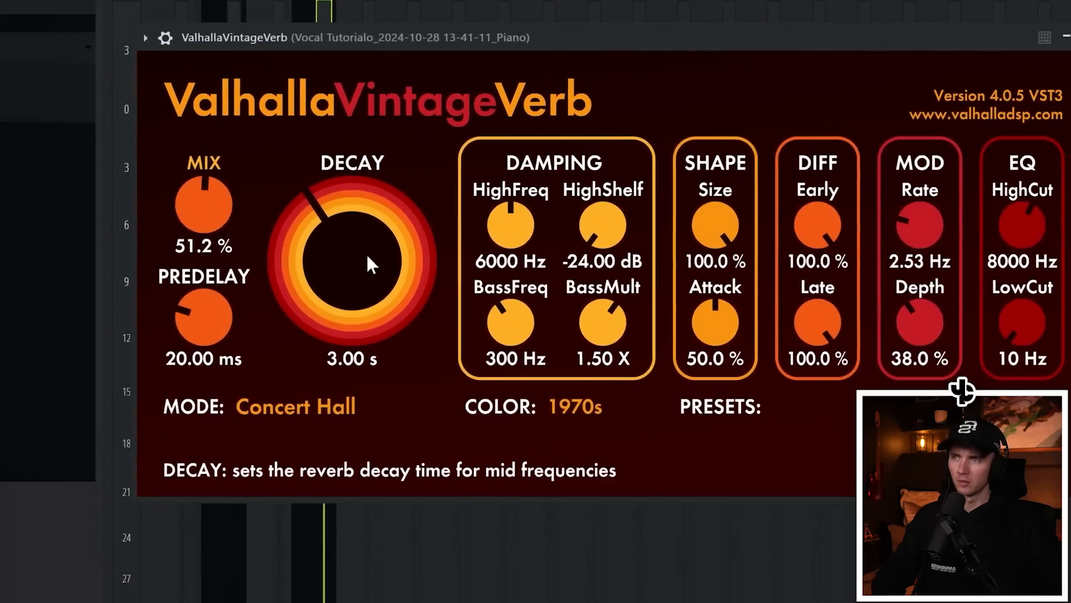
drag(396, 253, 398, 260)
drag(187, 202, 166, 222)
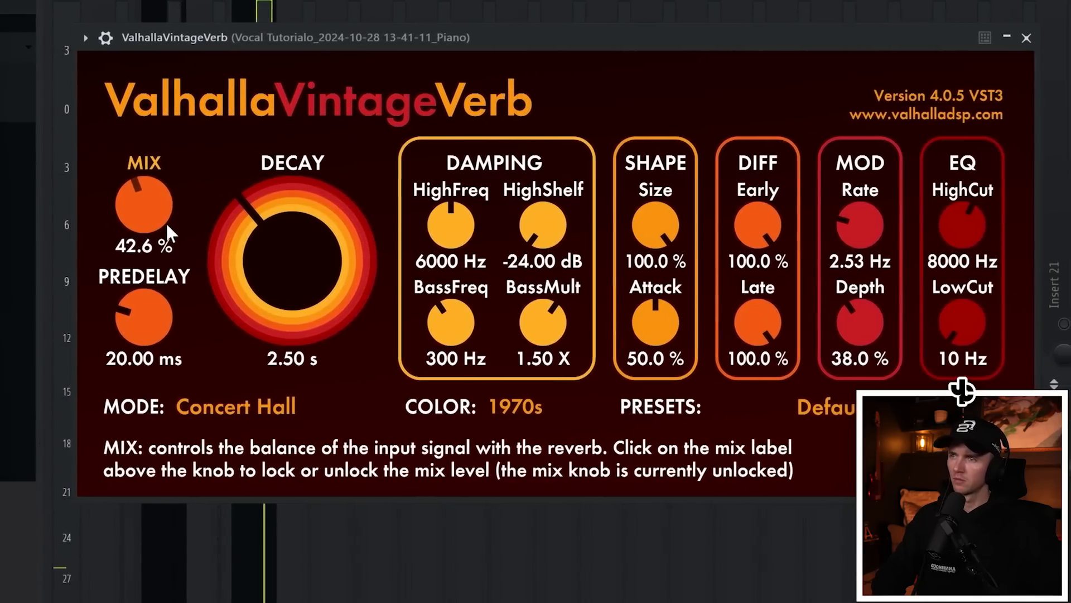
drag(271, 240, 258, 242)
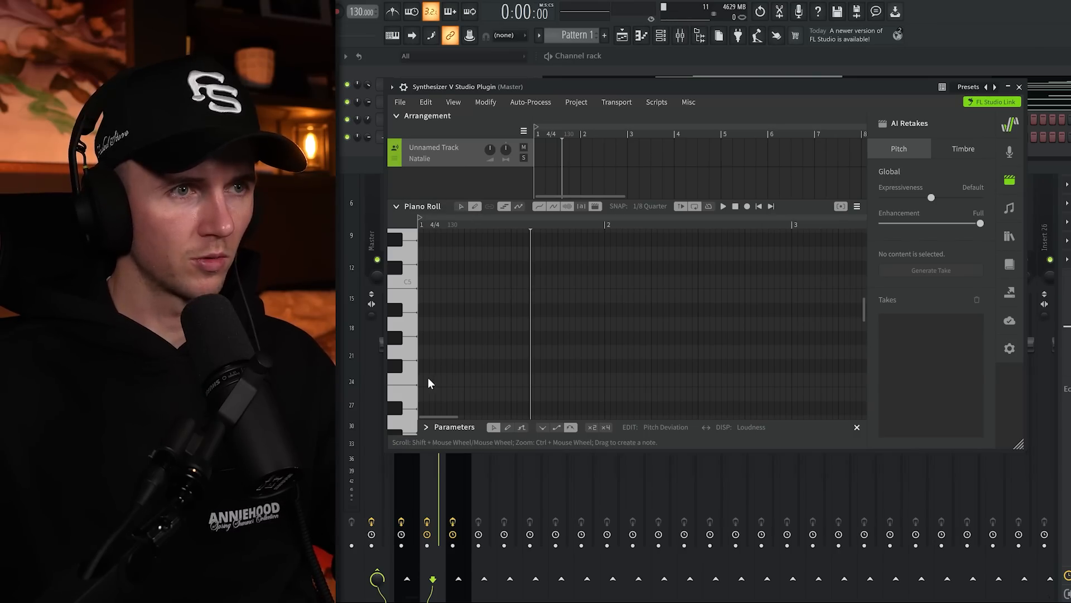
- In the Synthesizer V Studio plugin, draw the first vocal note at bar 1 and set its lyric to "Oooo"
drag(430, 379, 470, 379)
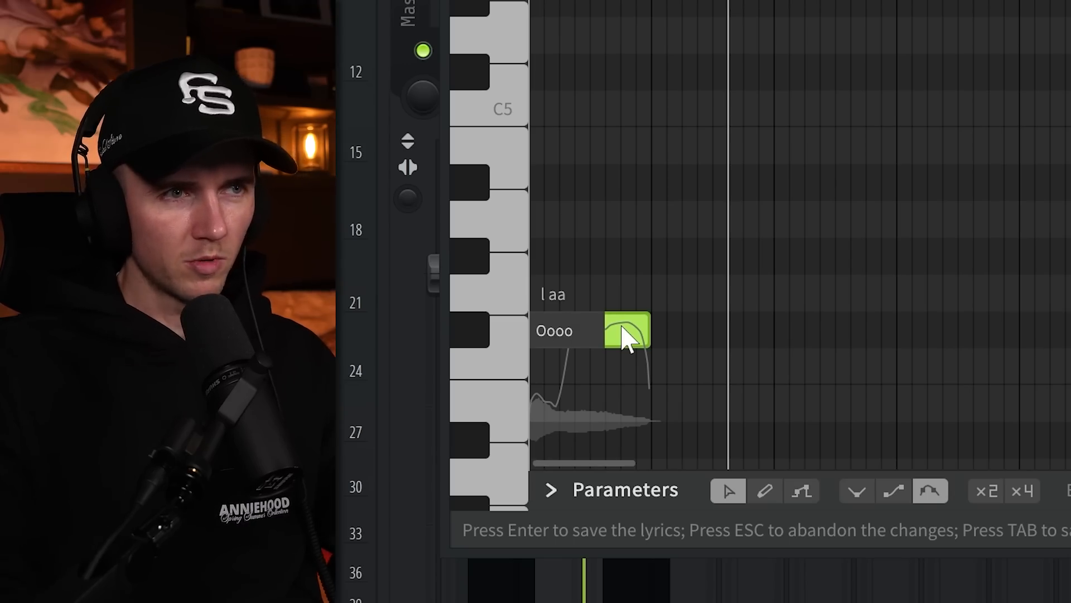
click(692, 272)
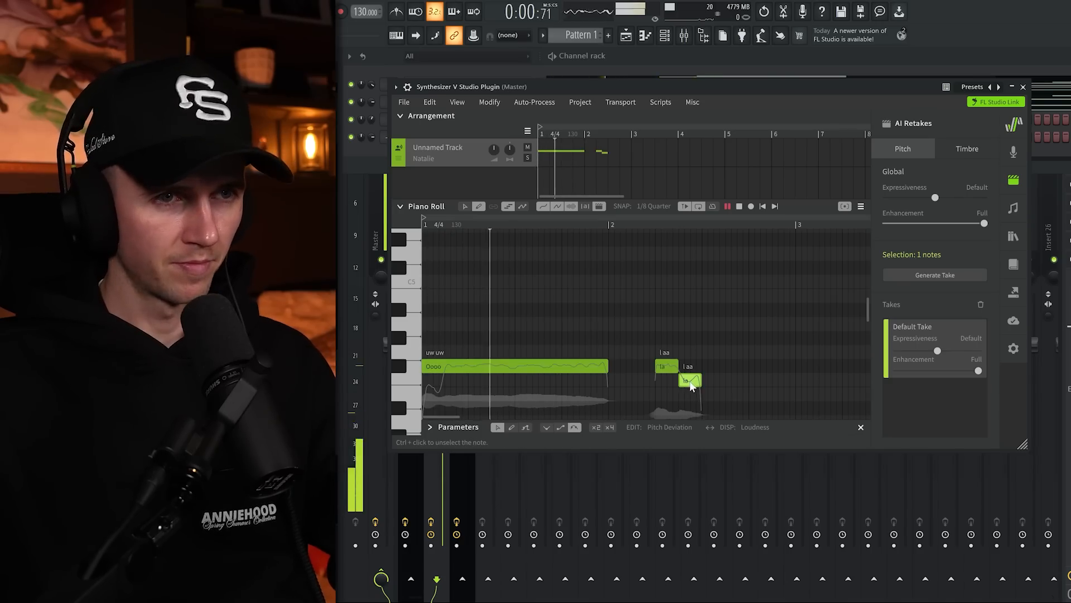
- Lower the last vocal note by one semitone and set the preceding note's lyric to "got"
drag(692, 384, 690, 396)
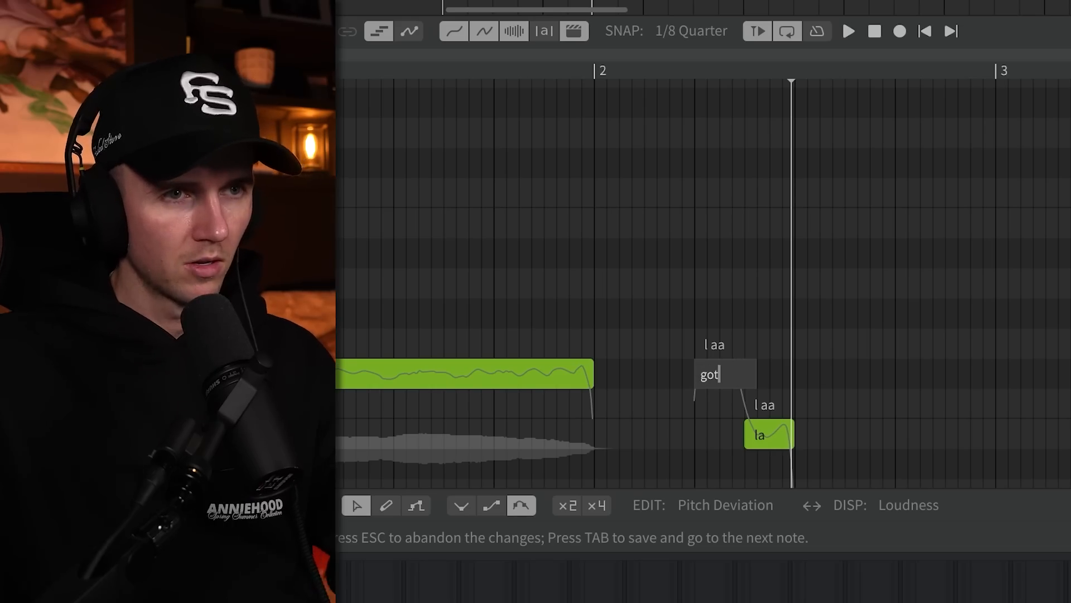
key(Tab)
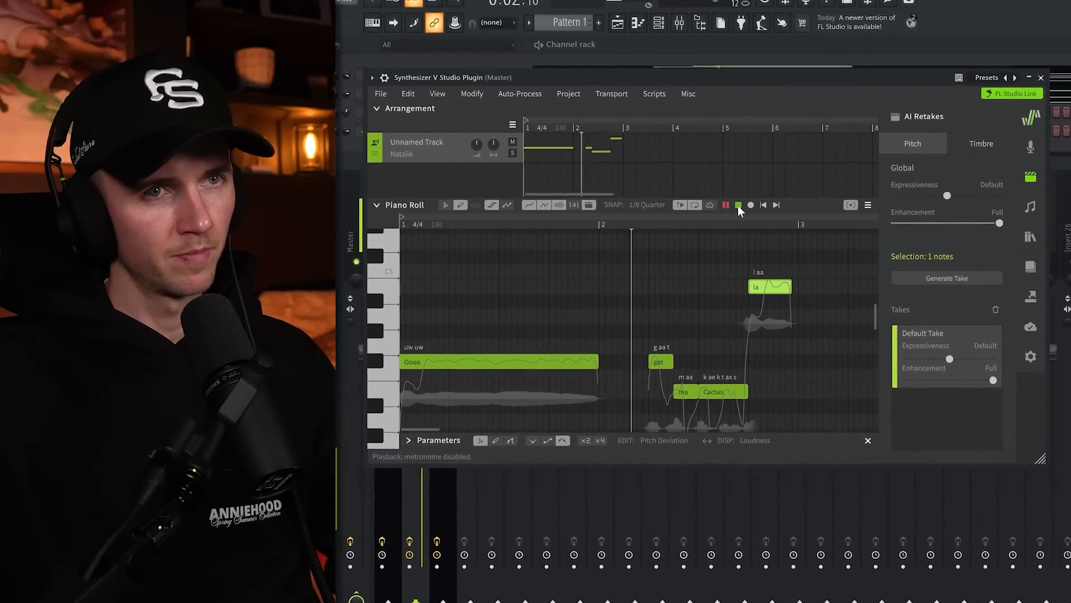
- Stop playback, set the highest note's lyric to "On" and add a lower note after it near bar 3
click(737, 204)
double_click(770, 289)
text(o)
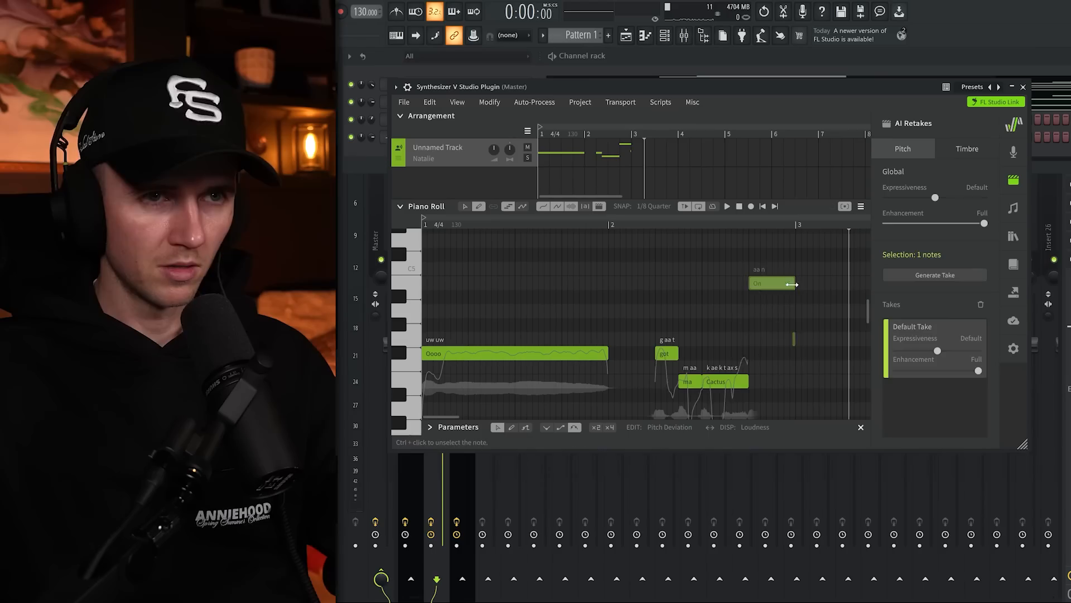
click(800, 334)
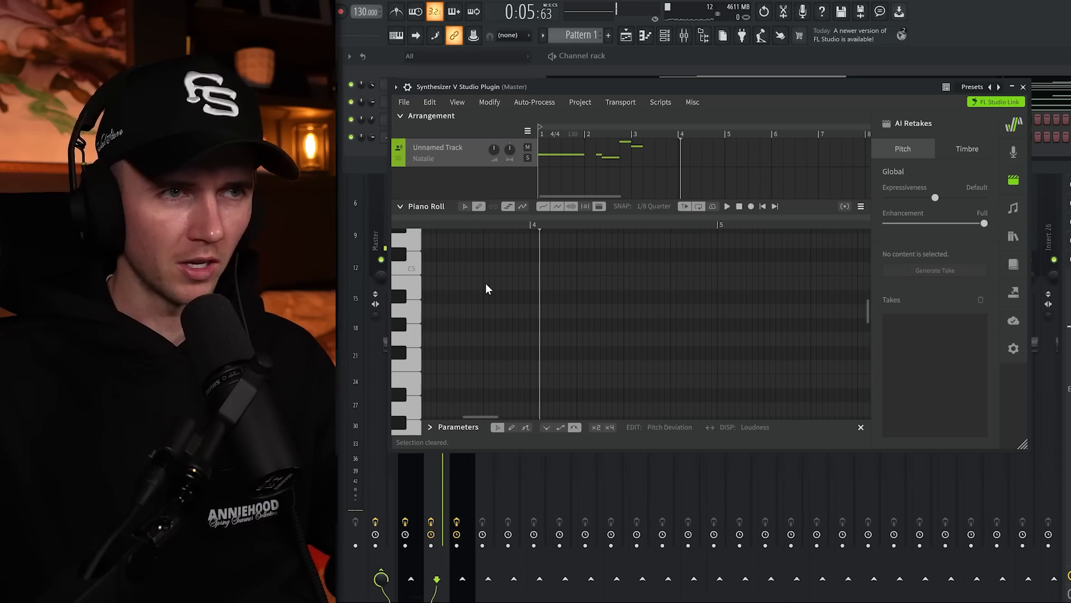
- Audition two pitches on the vocal piano roll's keyboard for the phrase around bar 4
click(412, 280)
click(412, 313)
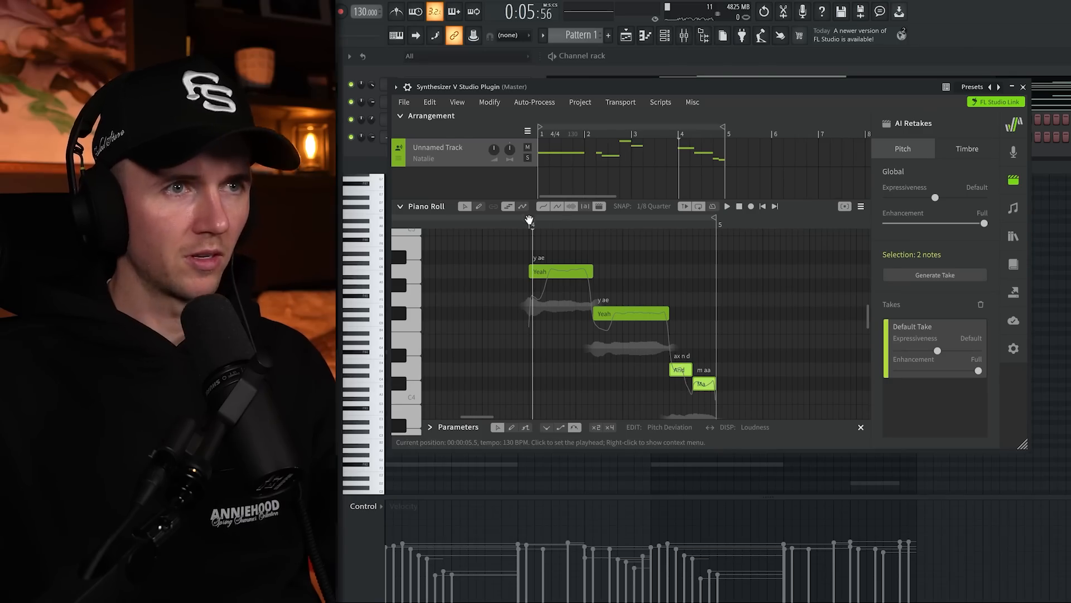
- Play the vocal line and slightly adjust the Default Take's pitch expressiveness in AI Retakes
key(space)
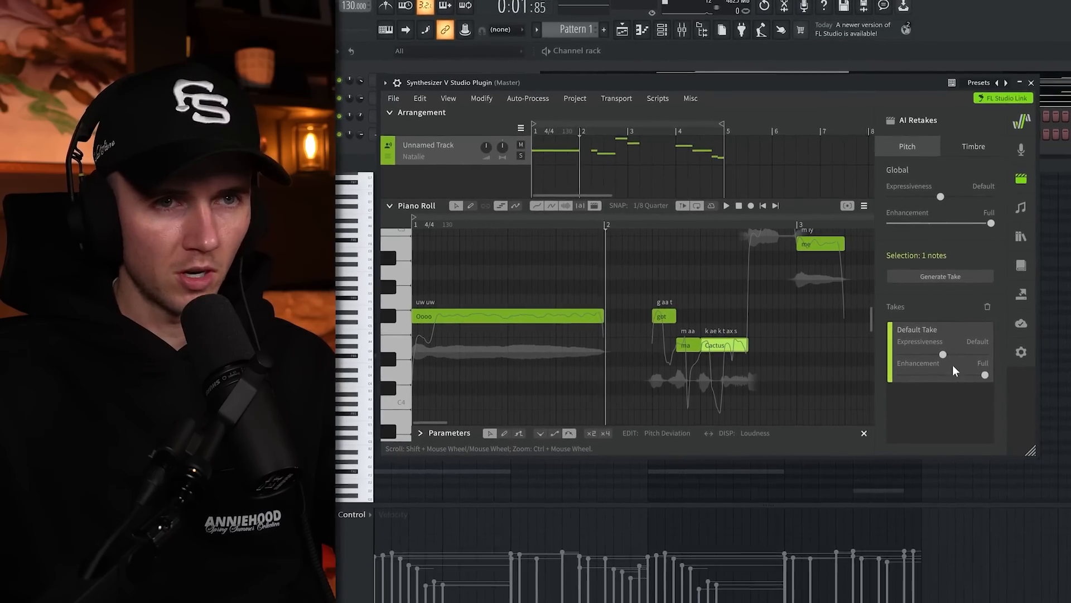
drag(944, 356, 950, 358)
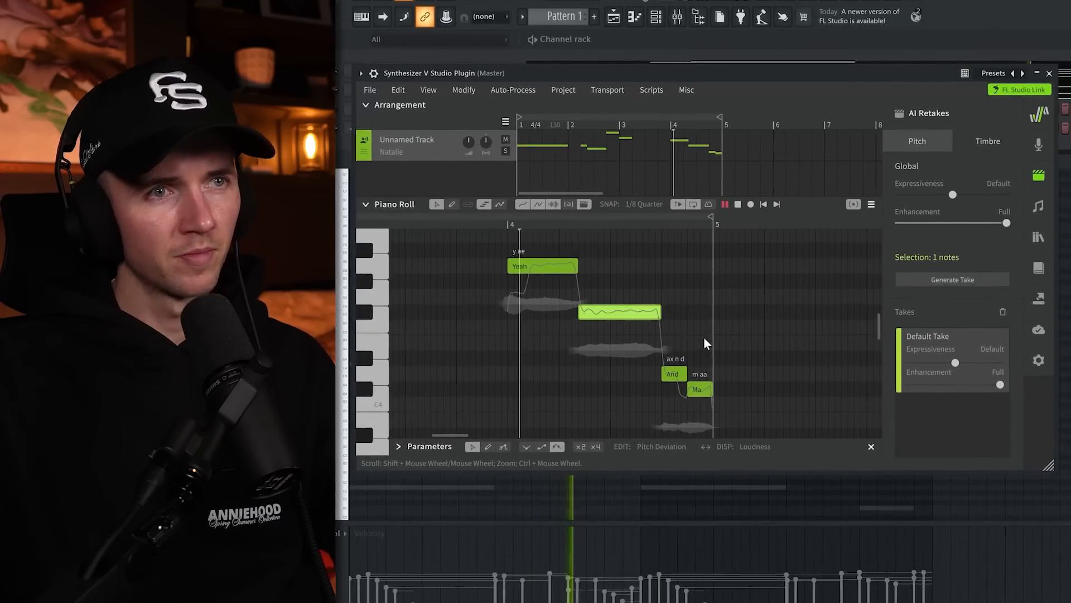
- Raise the Sing Mode Vibrato Modulation in the Natalie voice settings and play the vocal back
click(1040, 144)
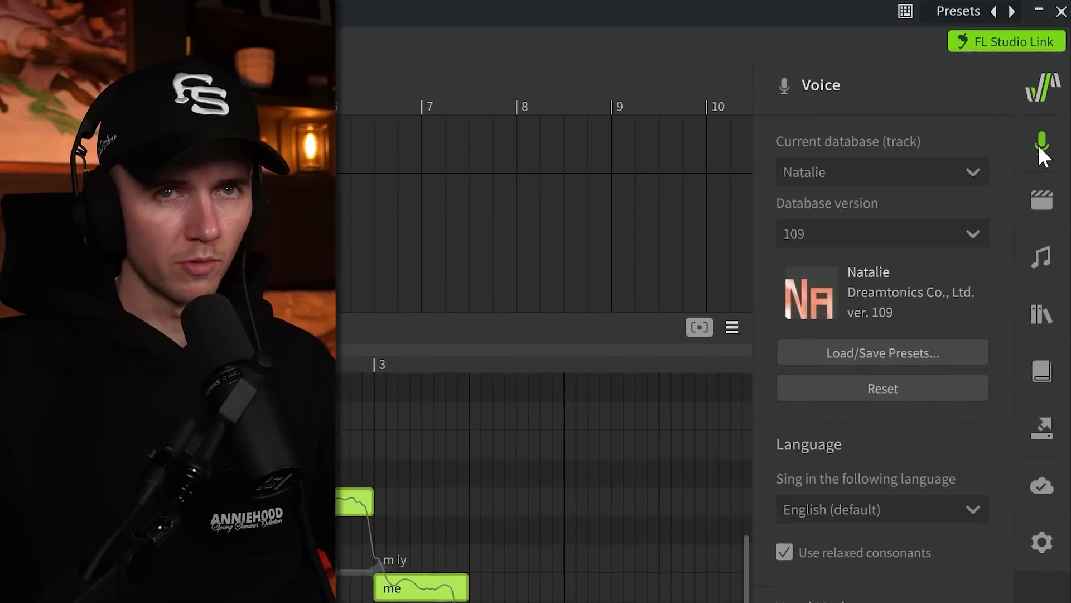
scroll(954, 254, down, 2)
scroll(846, 600, down, 15)
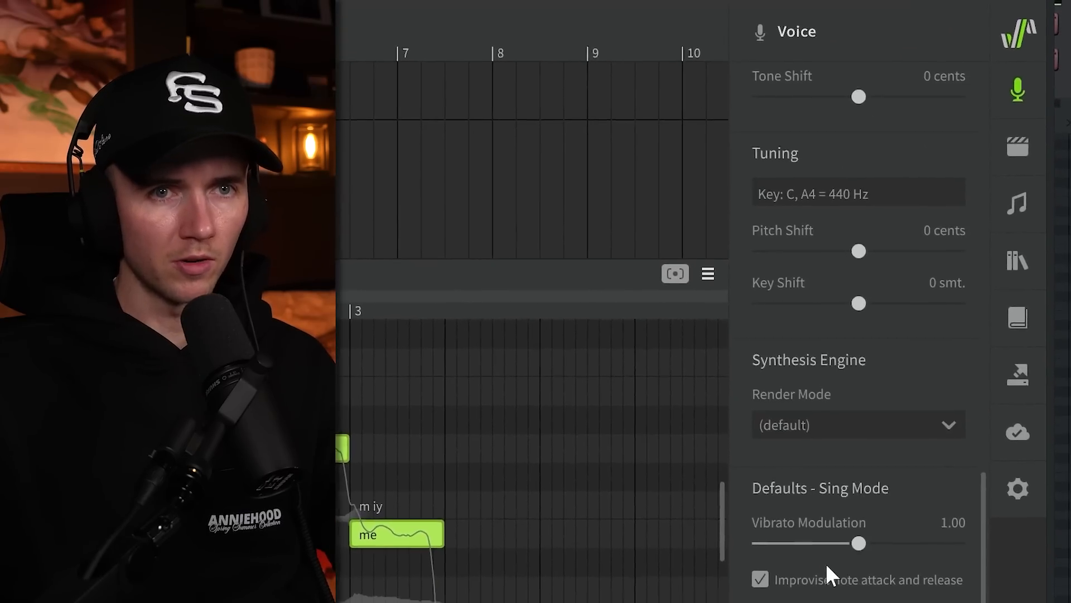
scroll(873, 386, up, 10)
scroll(848, 337, down, 15)
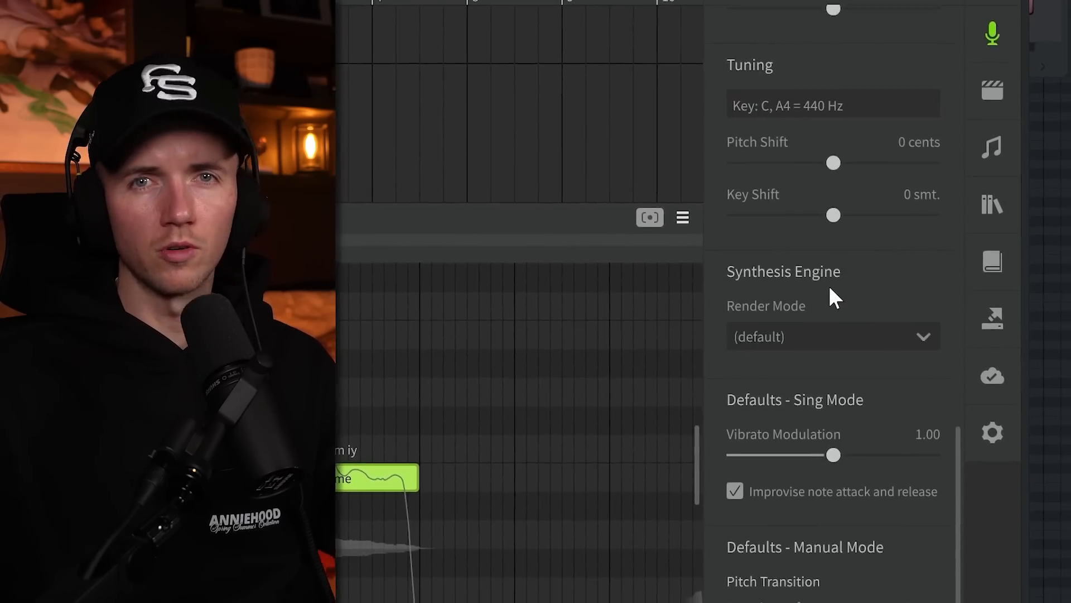
scroll(825, 276, down, 2)
drag(828, 257, 838, 258)
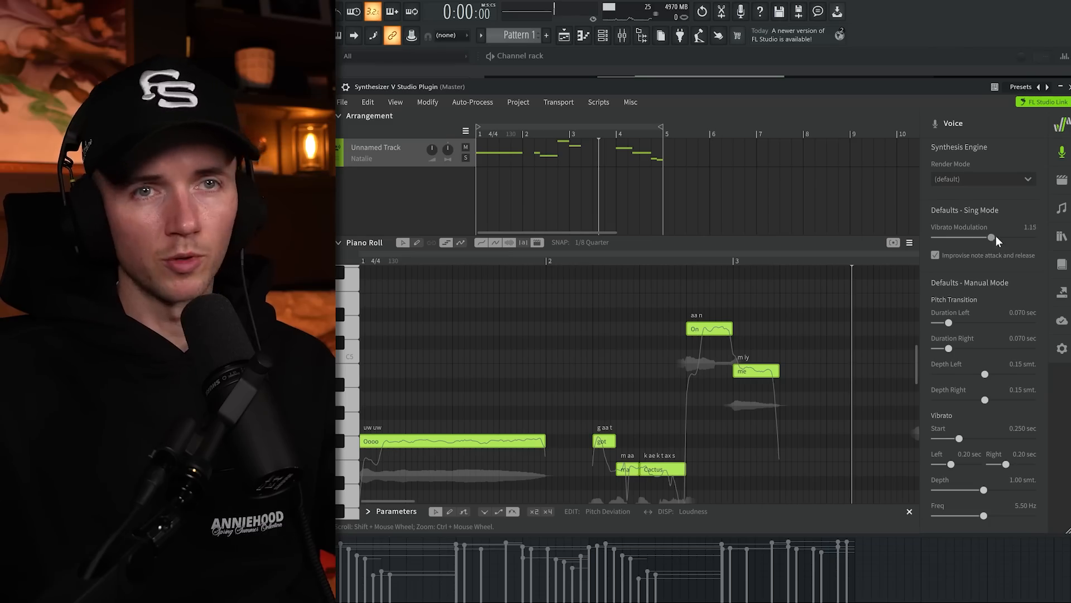
key(space)
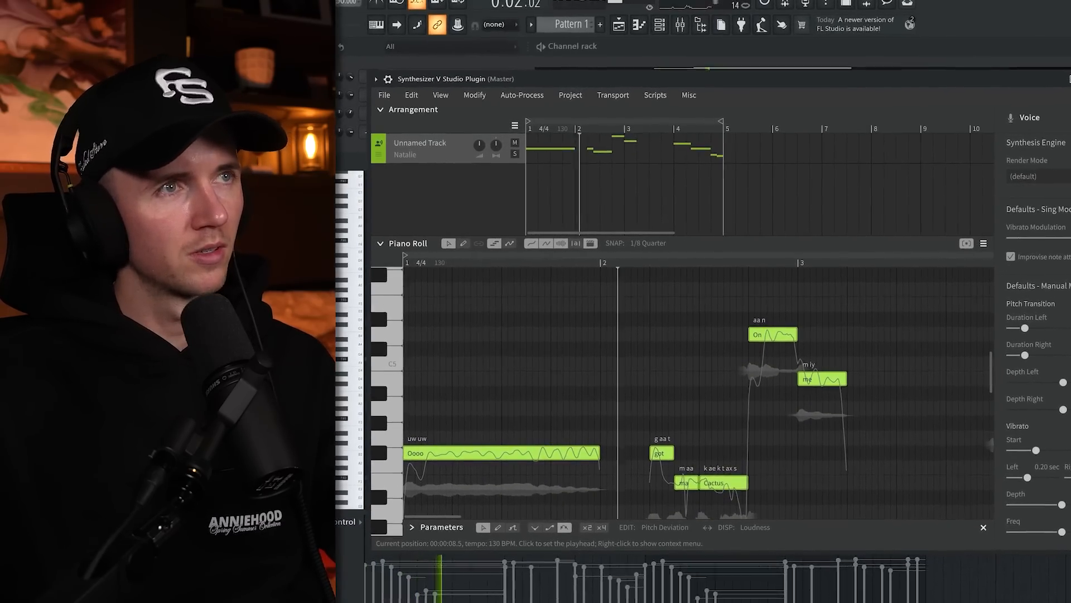
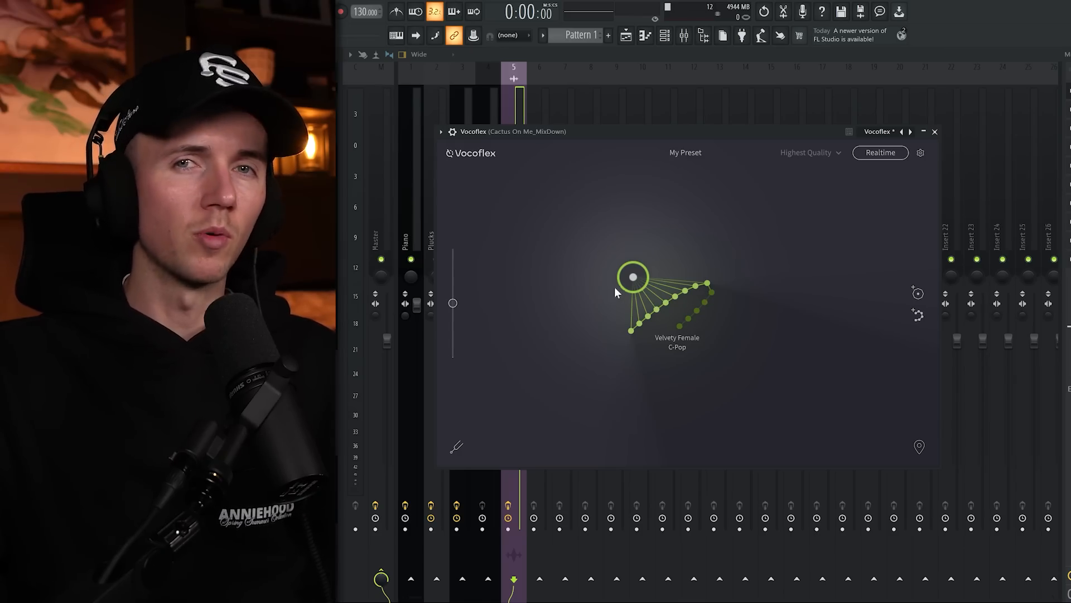
- In Vocoflex, use the dry "A Dream" phrase from Velvet Voices as a voice source and sweep the control around it during playback
drag(623, 283, 649, 268)
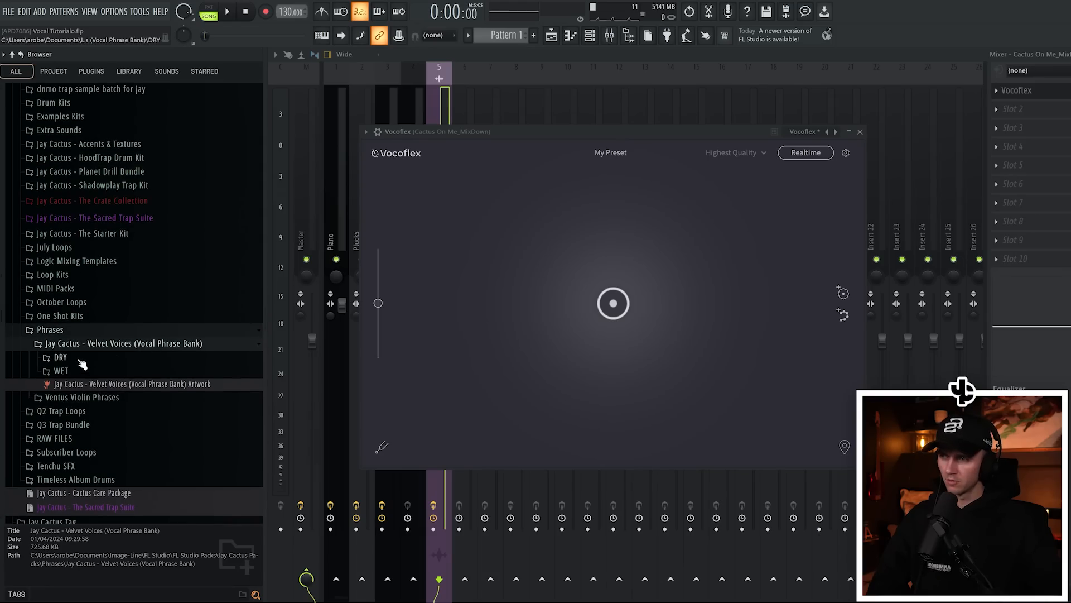
click(77, 359)
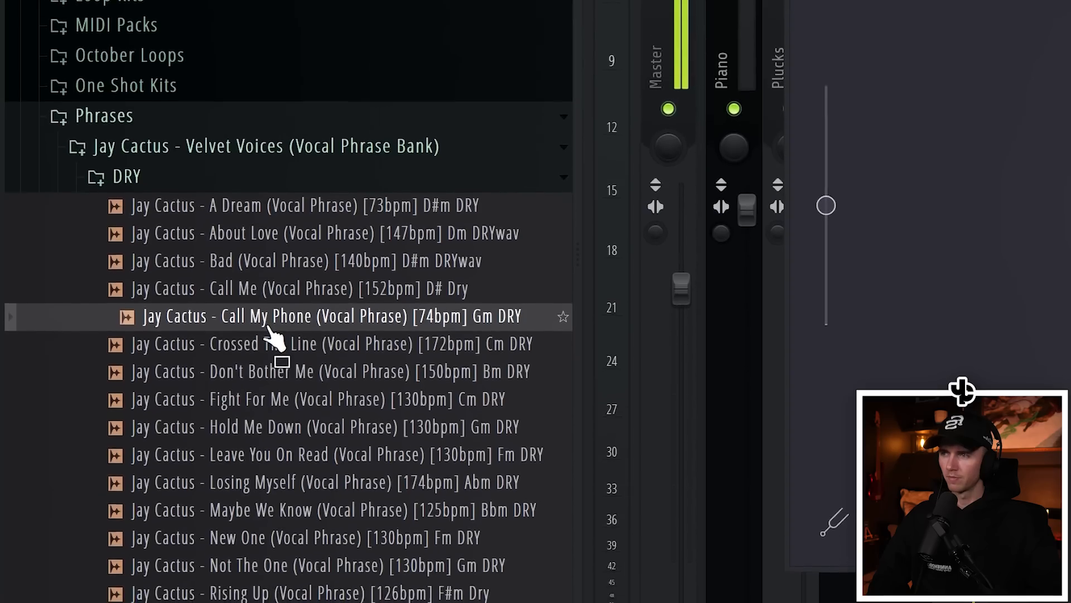
key(Down)
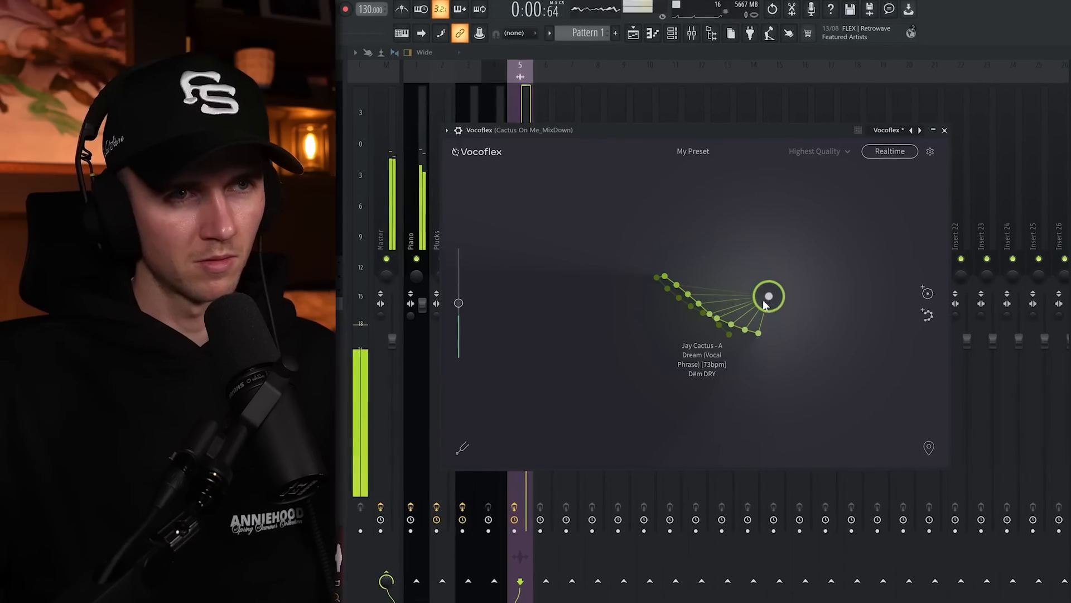
drag(746, 287, 737, 282)
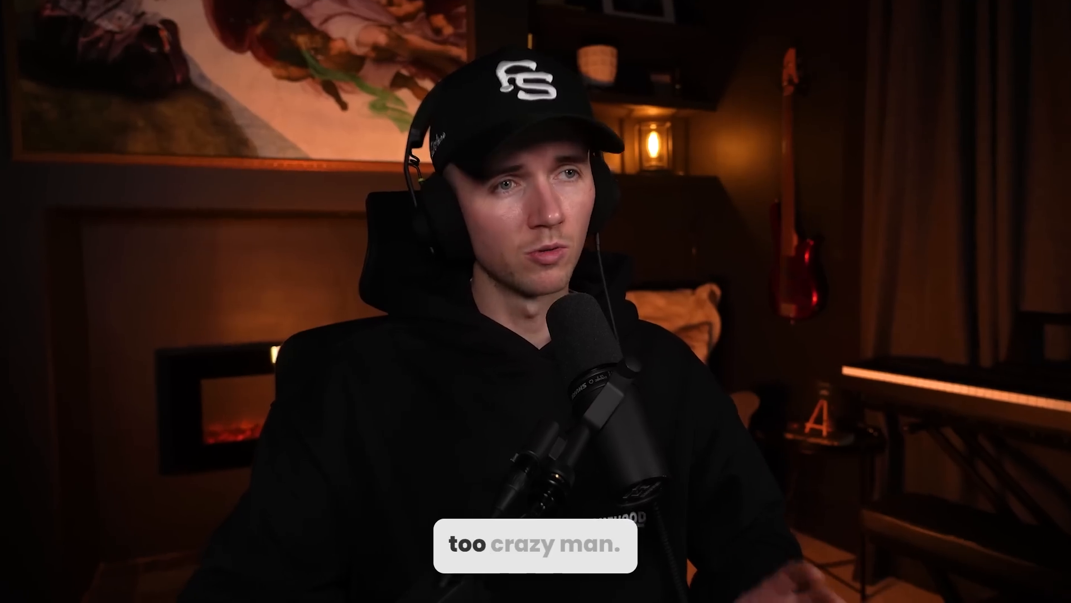
- Add the Bright Male C-Pop voice in Vocoflex and morph the vocal between it and the "A Dream" voice
click(704, 155)
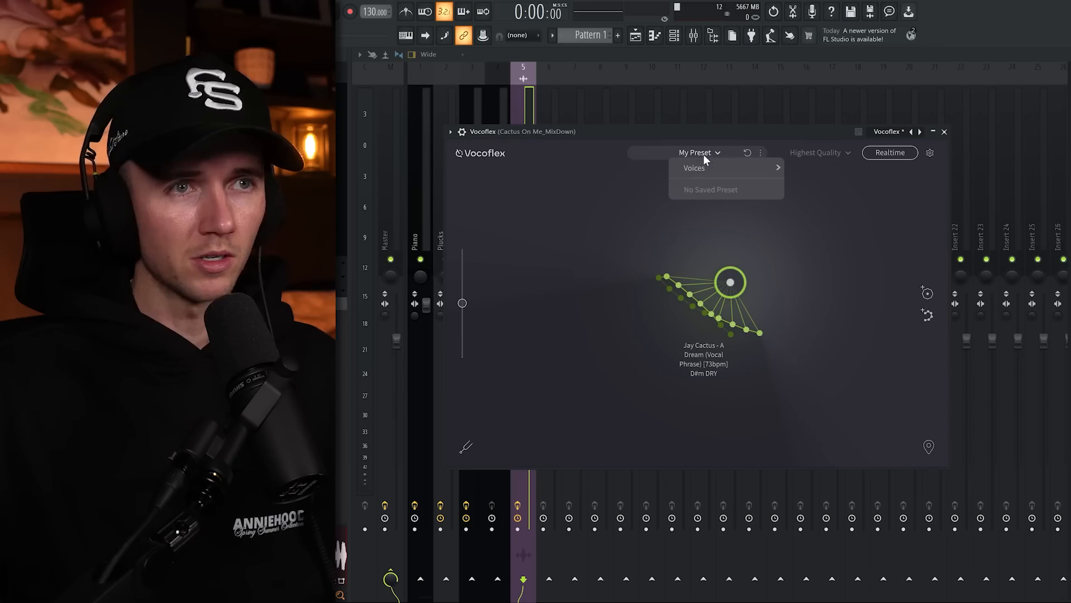
mouse_move(715, 169)
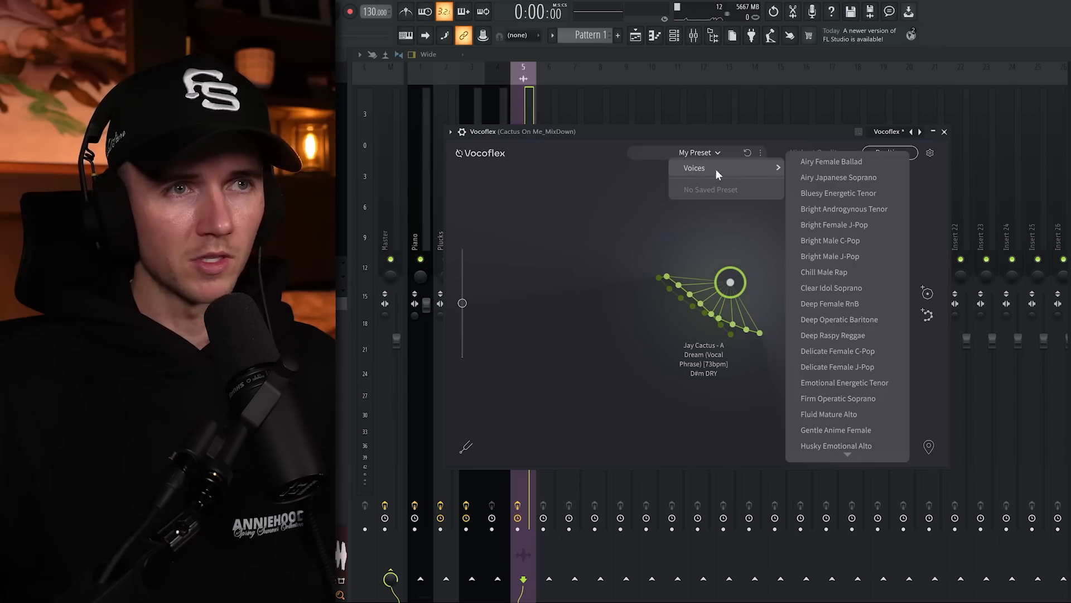
click(861, 240)
drag(708, 293, 941, 158)
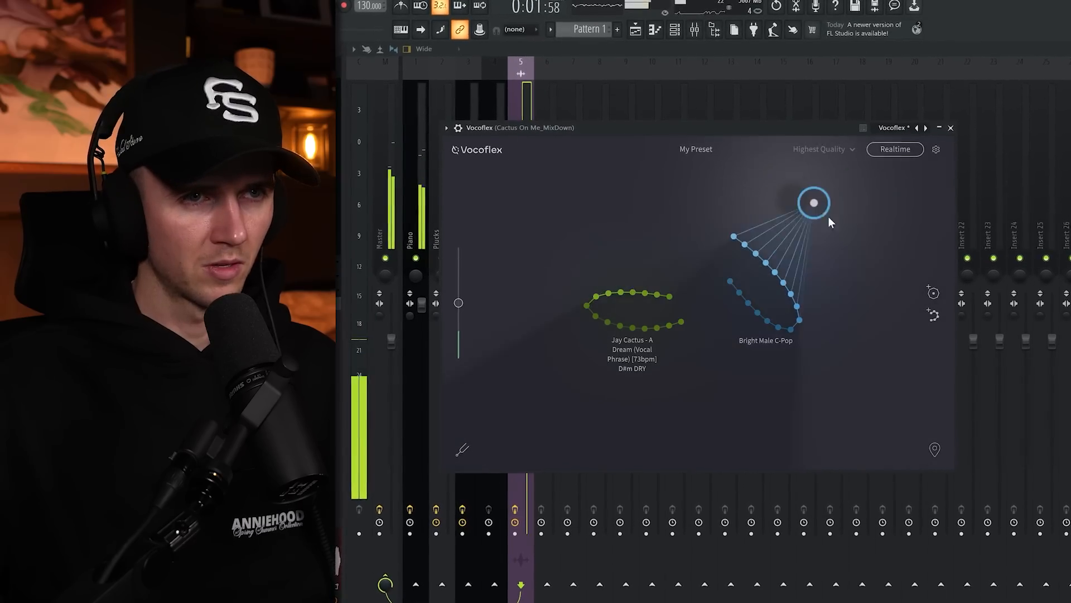
drag(829, 218, 619, 299)
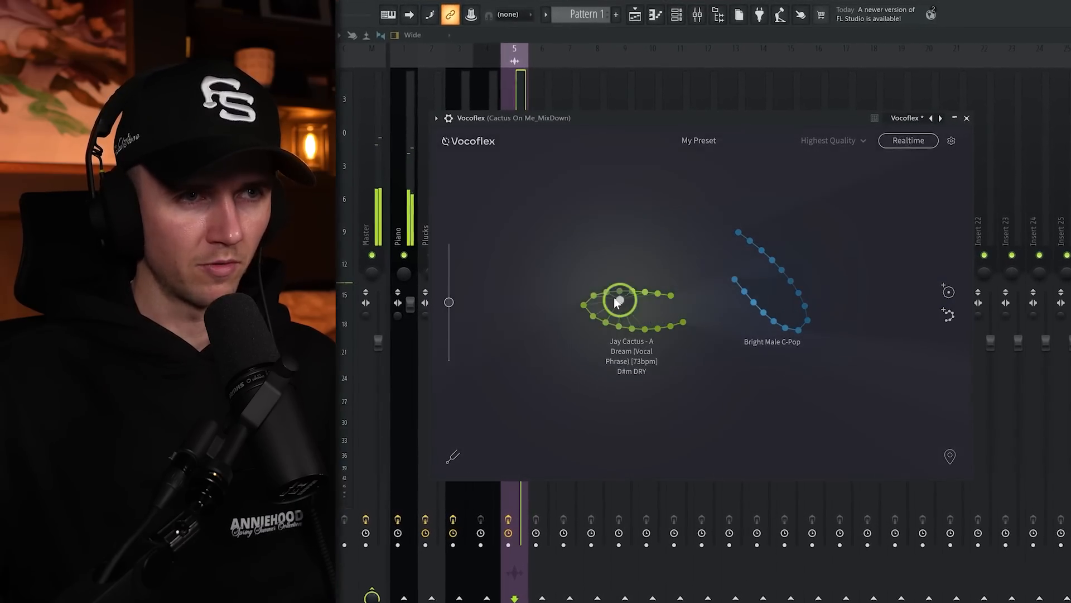
drag(722, 231, 697, 218)
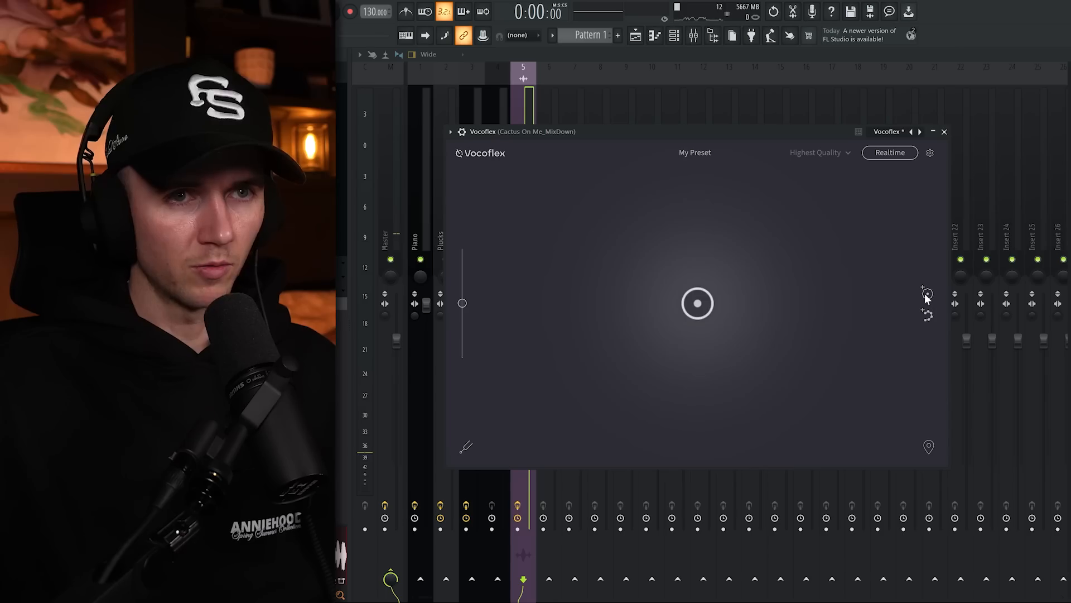
- Create a custom Vocoflex voice and, during playback, shift its timbre towards feminine with a higher tone
click(927, 294)
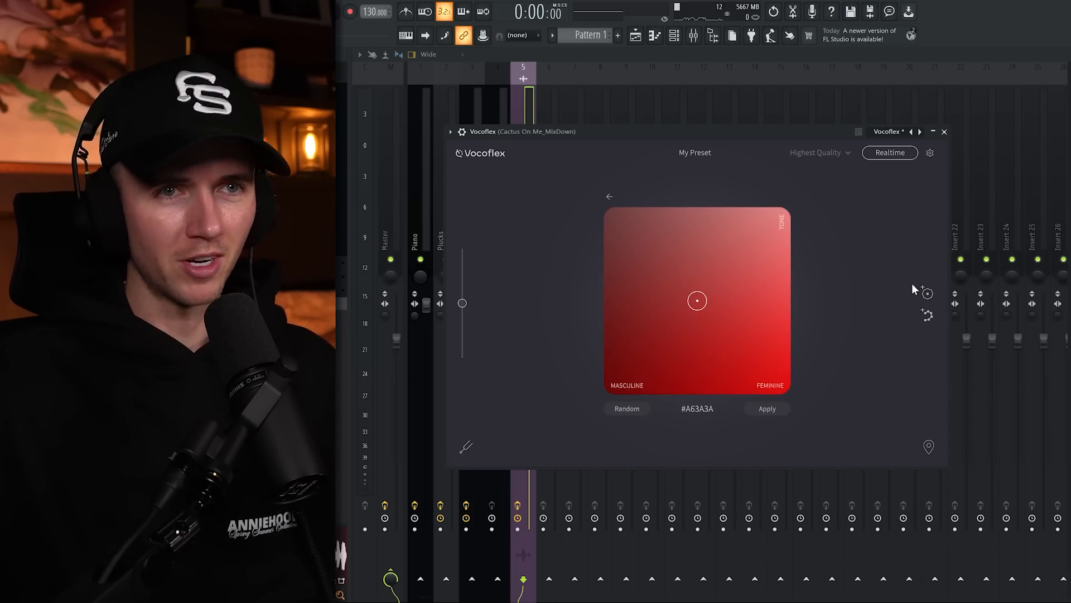
key(space)
drag(698, 301, 801, 237)
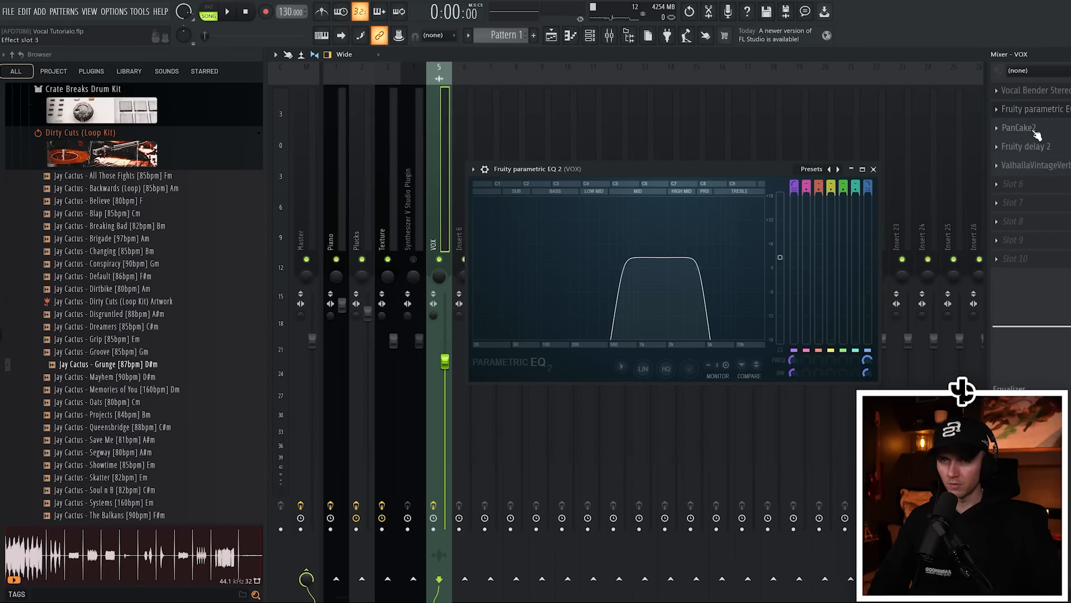
- Examine the Fruity Delay 2 and ValhallaVintageVerb settings in the VOX effects chain
click(1041, 148)
click(1043, 166)
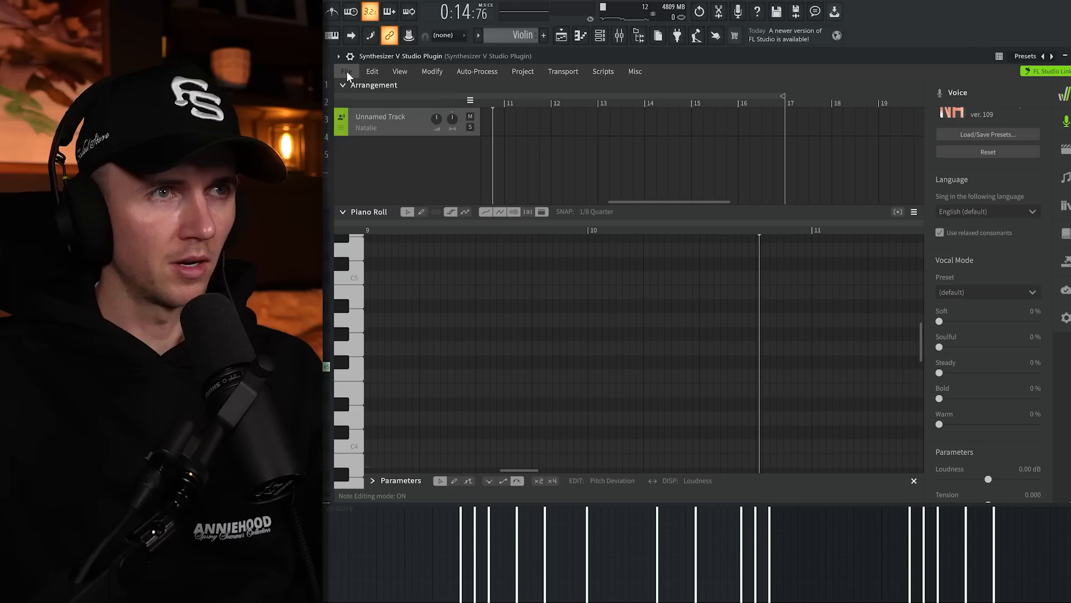
click(346, 71)
mouse_move(367, 210)
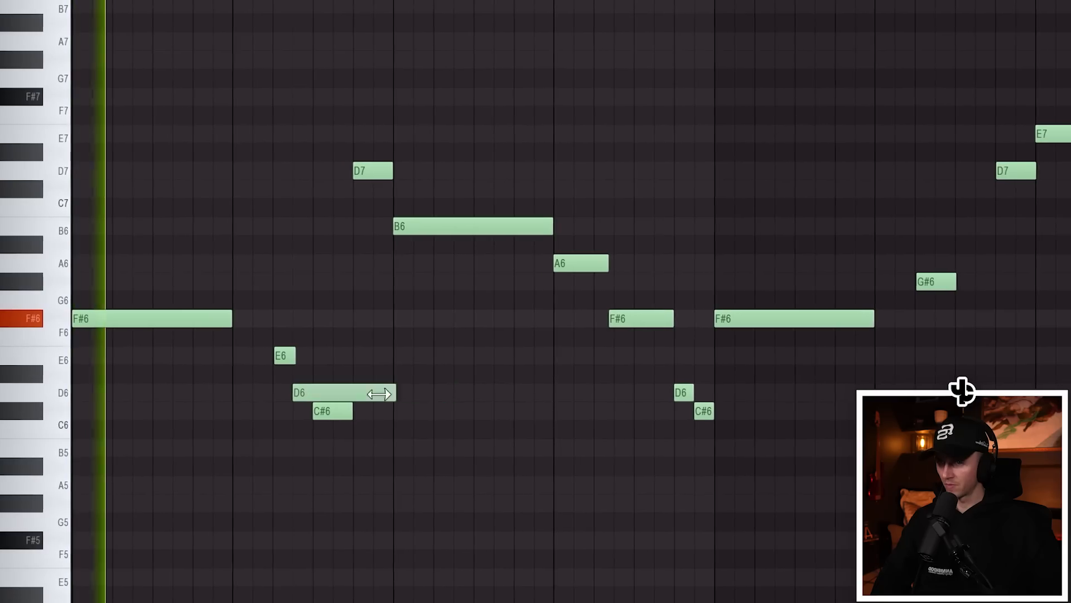
- Shorten the overlong D6 note in the Violin melody so it ends where C#6 begins, and listen through the phrase
drag(376, 390, 296, 392)
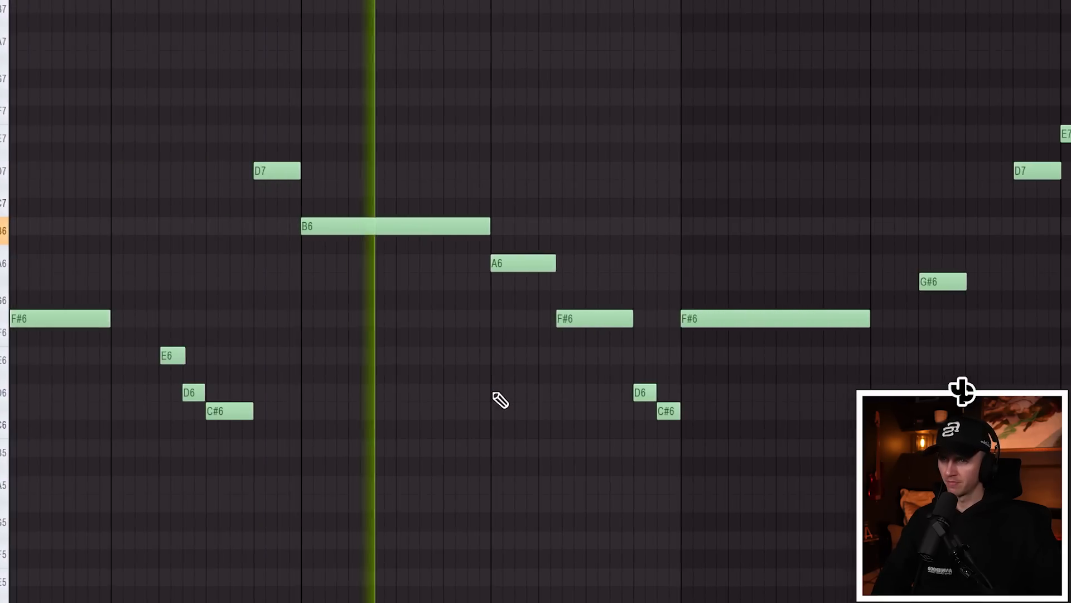
scroll(495, 394, down, 2)
scroll(543, 484, up, 4)
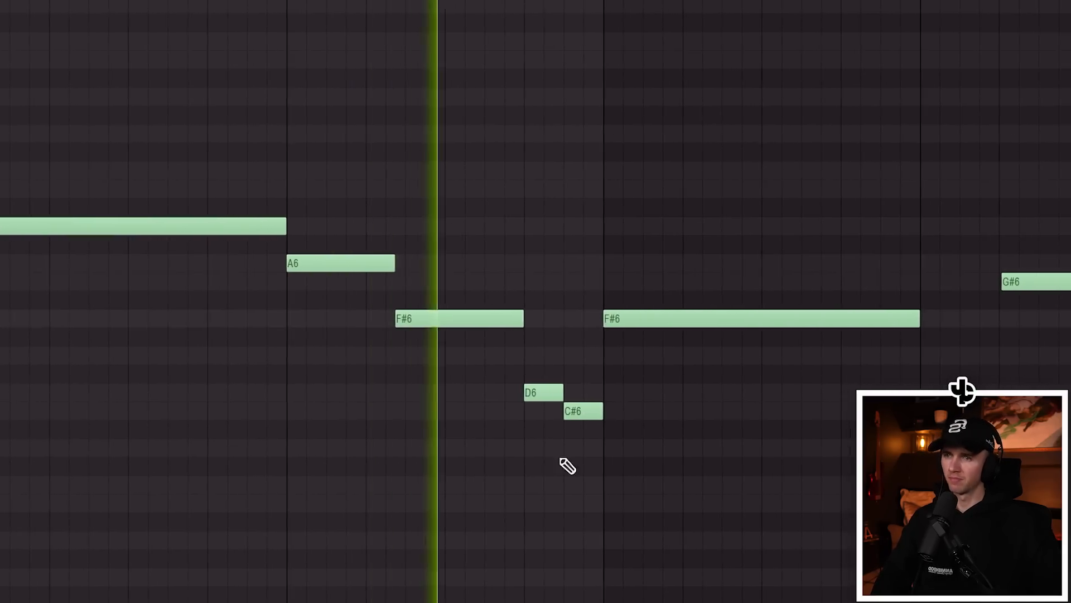
scroll(446, 556, down, 2)
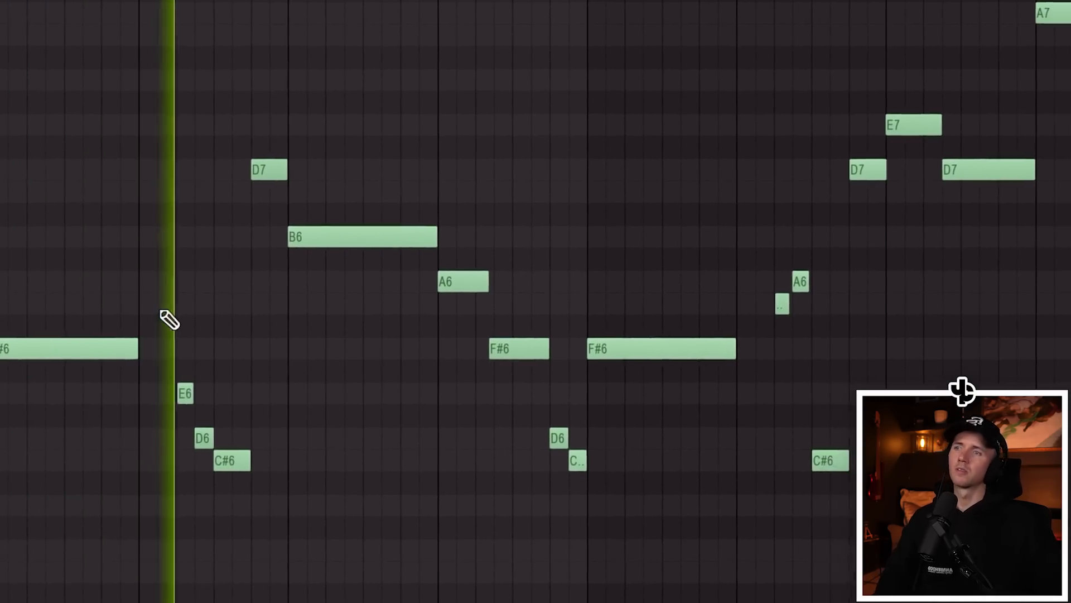
scroll(241, 315, up, 3)
scroll(128, 315, down, 2)
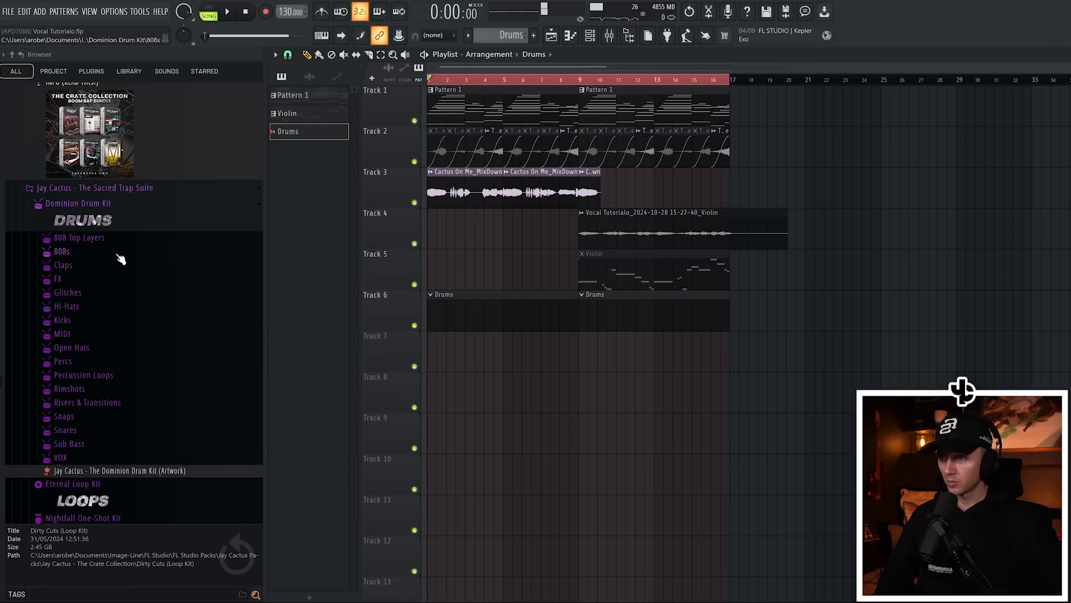
- Audition the Dominion Drum Kit snares from Essential Chop Snare onwards and add Trouble Snare to the channel rack
click(243, 282)
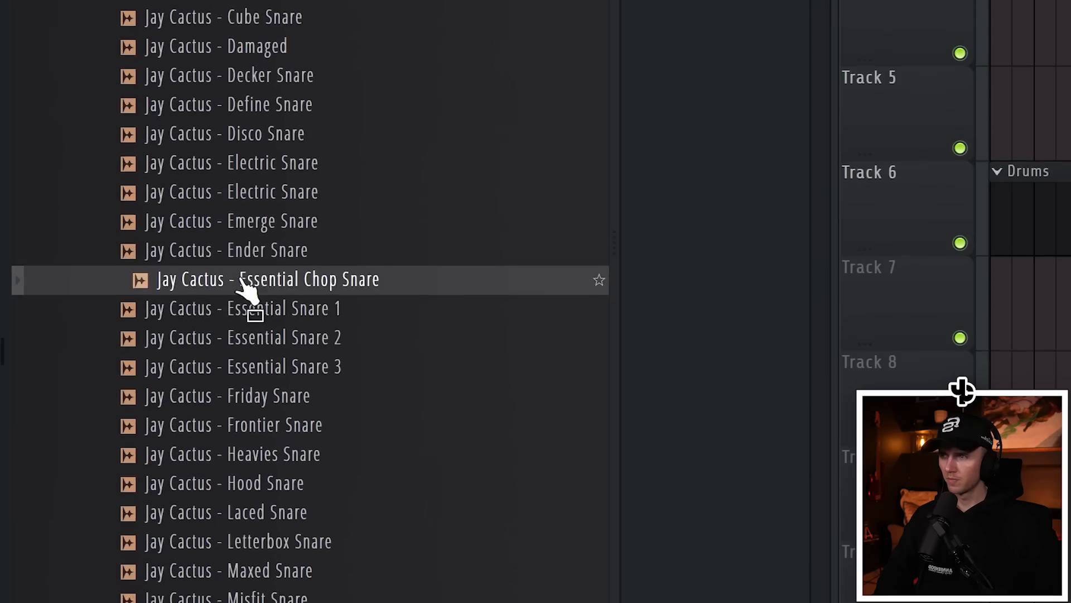
key(Down)
key(Down)
key(Down)
key(Down)
key(Down)
key(Down)
key(Down)
key(Down)
key(Down)
key(Down)
key(Down)
key(Down)
drag(245, 556, 544, 403)
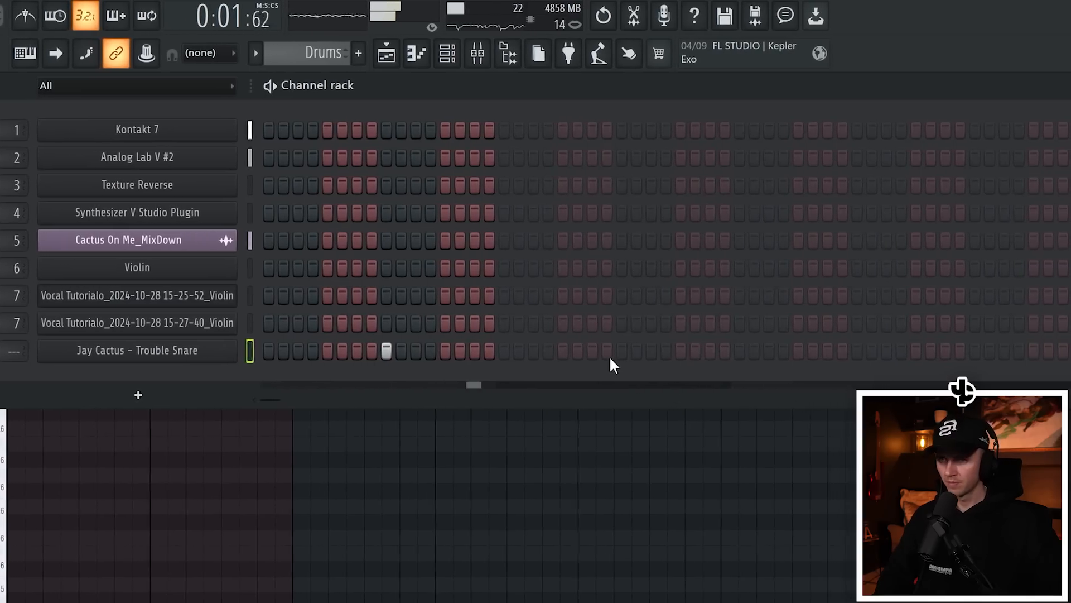
- Place Trouble Snare hits on the third beat of the remaining bars, at steps 25, 41 and 57
click(644, 351)
click(797, 350)
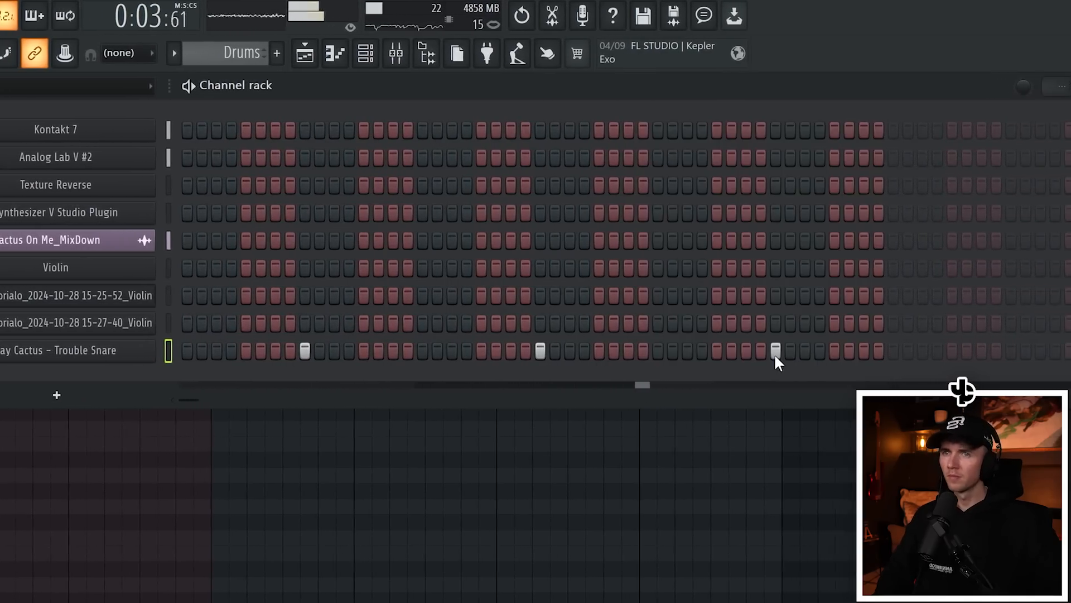
click(1033, 351)
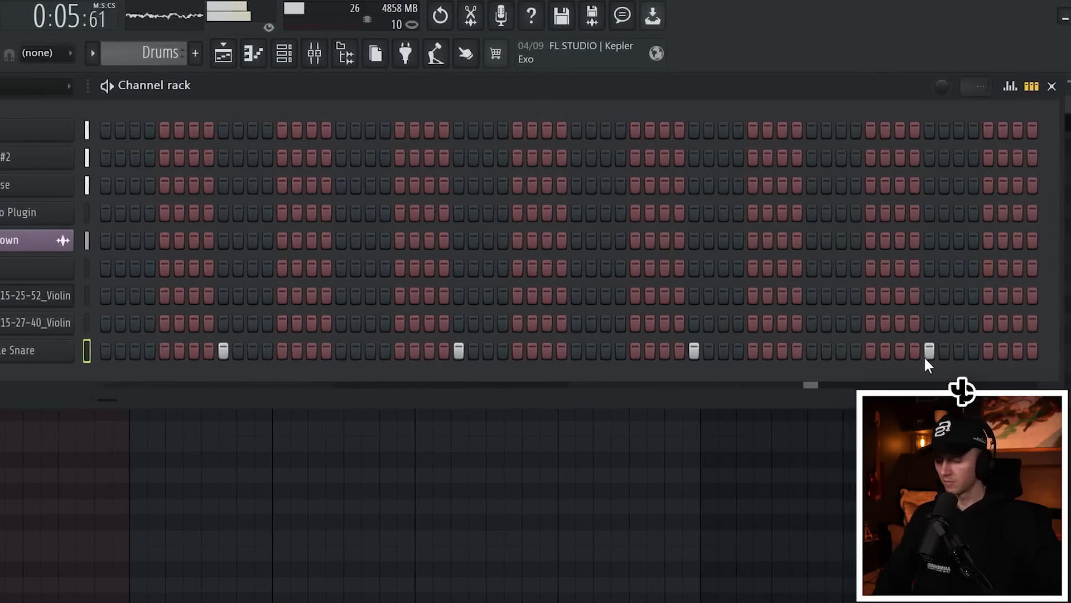
key(F6)
- Select the Tone Hi-Hat notes in the piano roll and move the closing hi-hat roll to a lower pitch
scroll(634, 171, down, 5)
scroll(633, 171, left, 2)
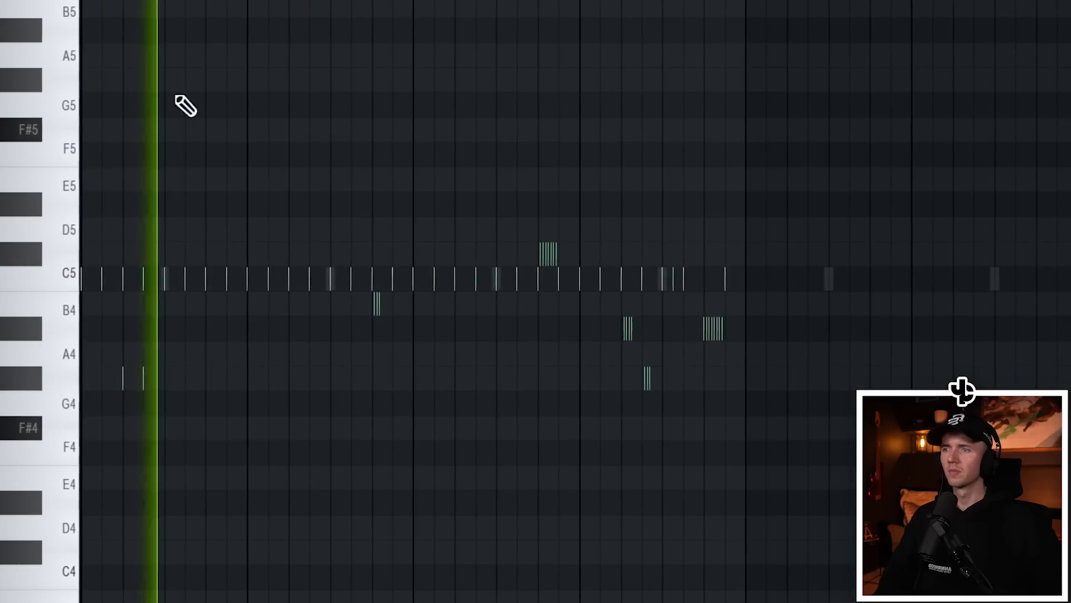
scroll(123, 124, up, 2)
scroll(140, 116, down, 2)
key(ctrl+a)
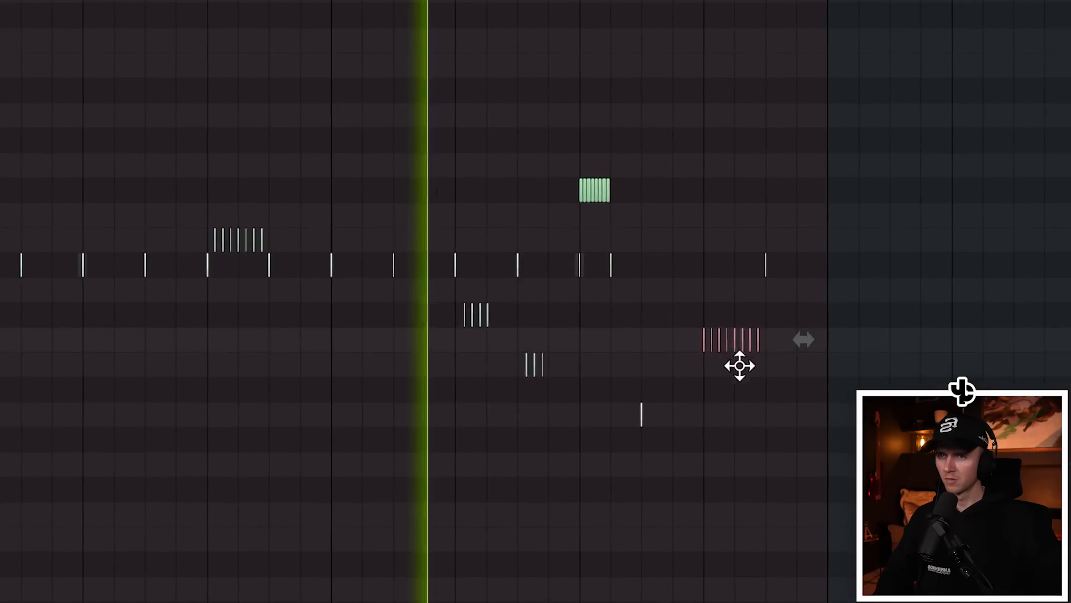
drag(740, 366, 713, 491)
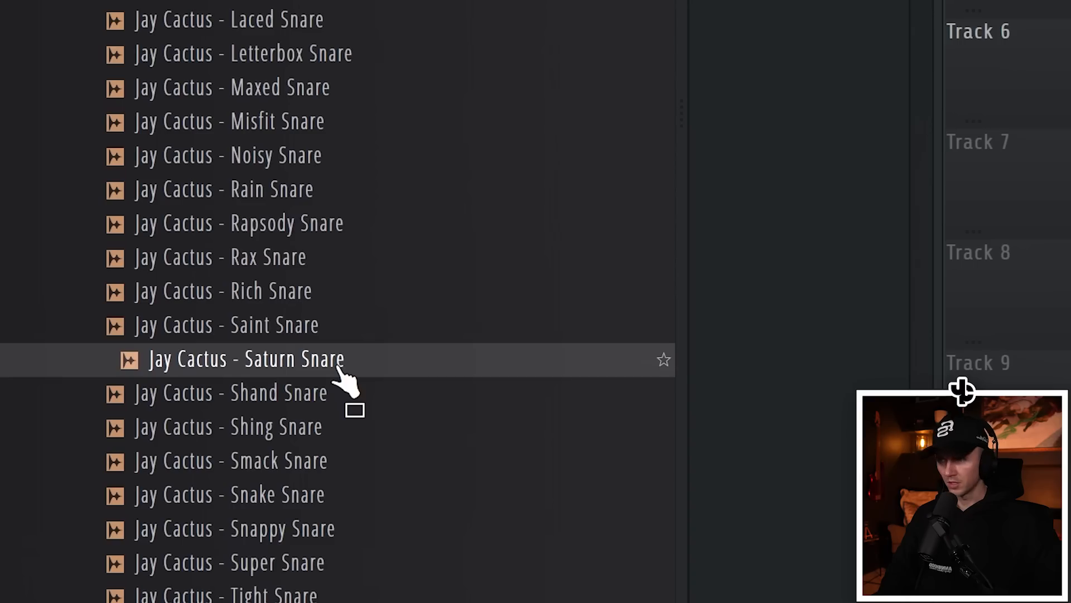
- Add Saturn Snare to the channel rack and place extra hits between the main snares, starting at step 19
drag(343, 362, 445, 282)
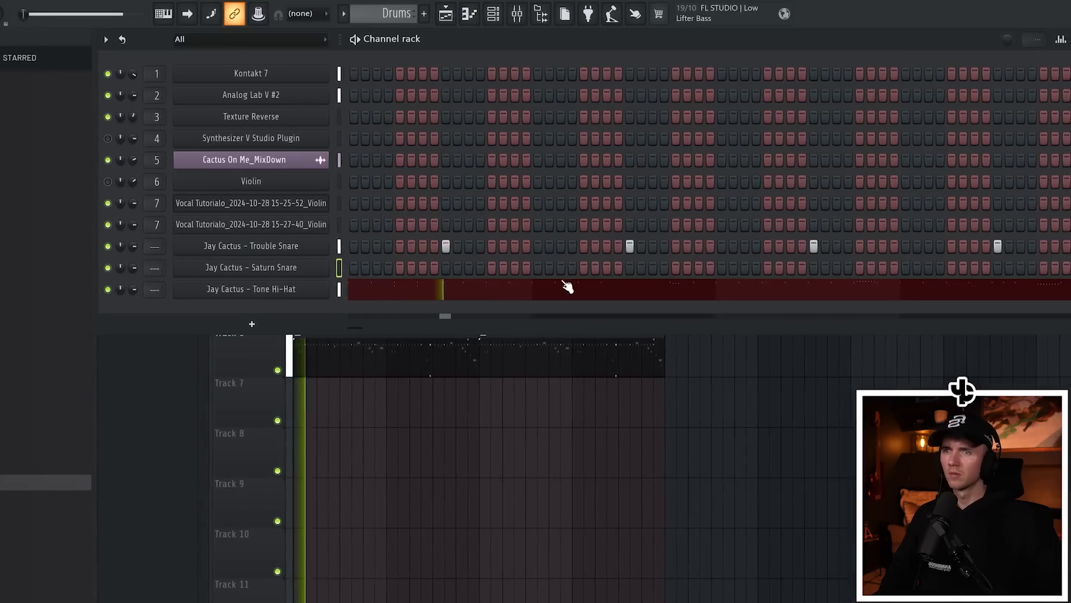
click(557, 269)
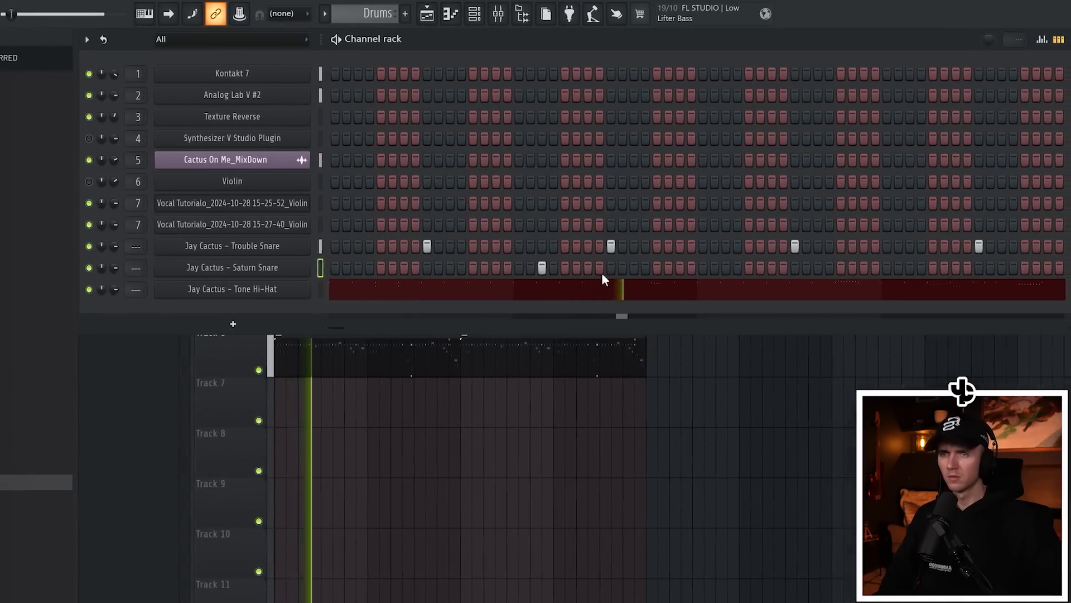
click(860, 268)
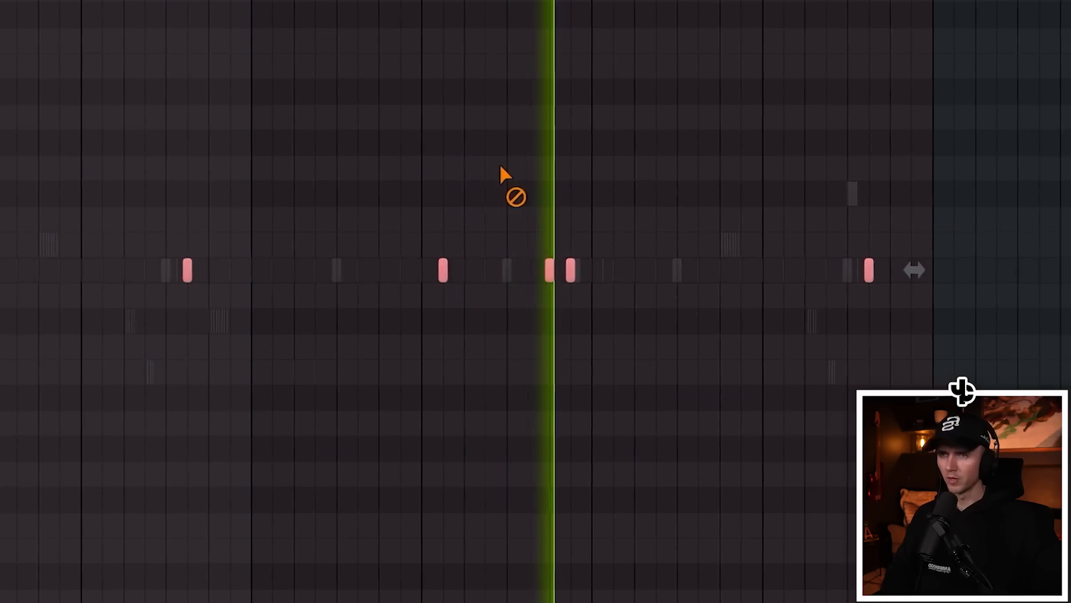
- Add an open hat from the drum kit to the channel rack and draw Polar Open Hat notes on C5 across the first four bars
click(467, 174)
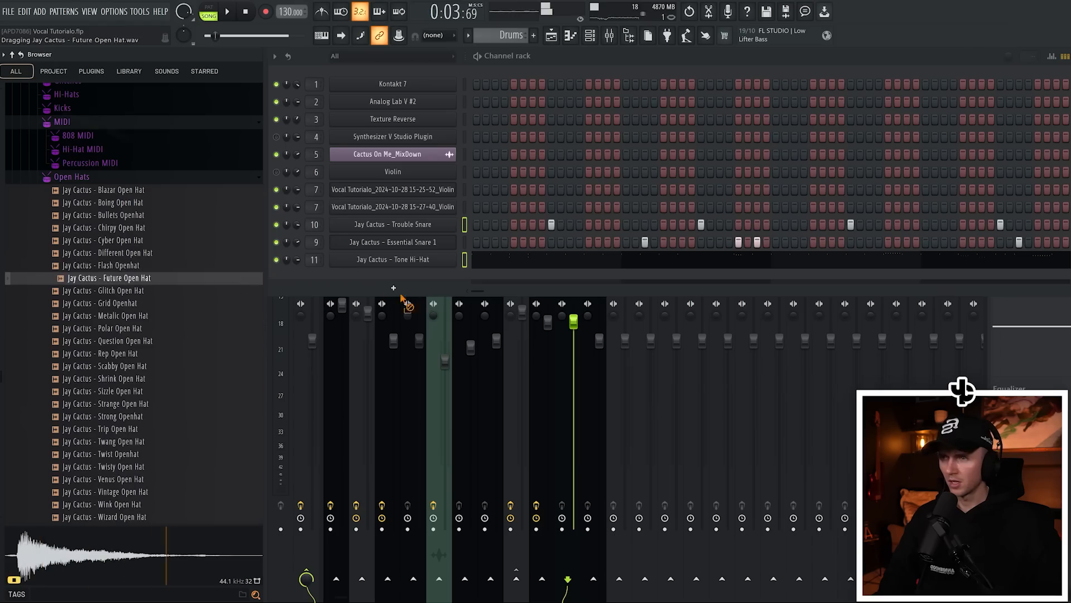
drag(109, 278, 430, 279)
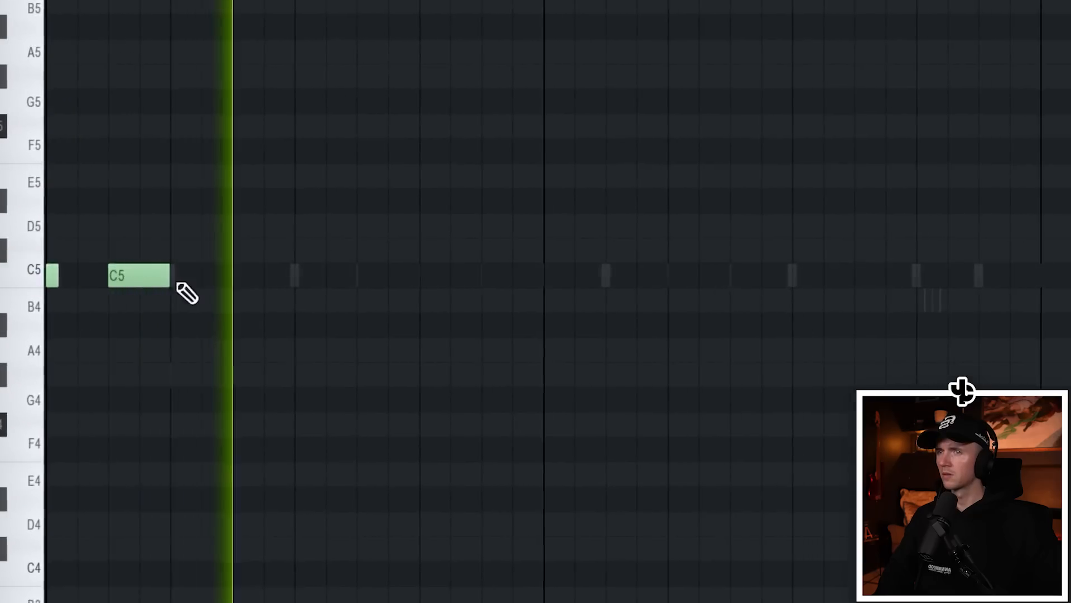
click(684, 276)
drag(727, 276, 817, 274)
scroll(446, 286, down, 2)
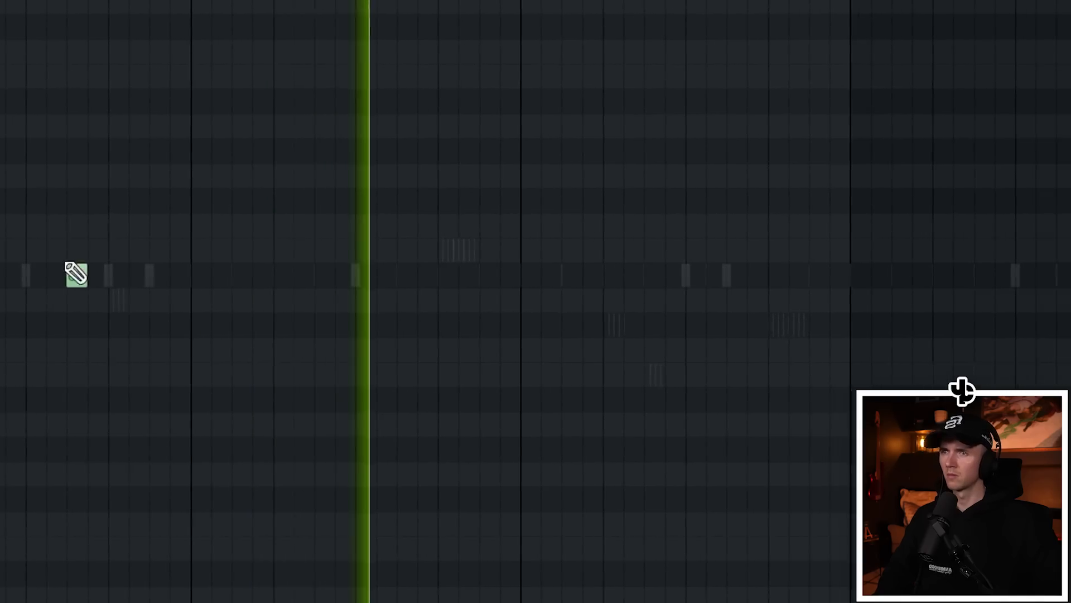
scroll(603, 291, up, 2)
click(405, 275)
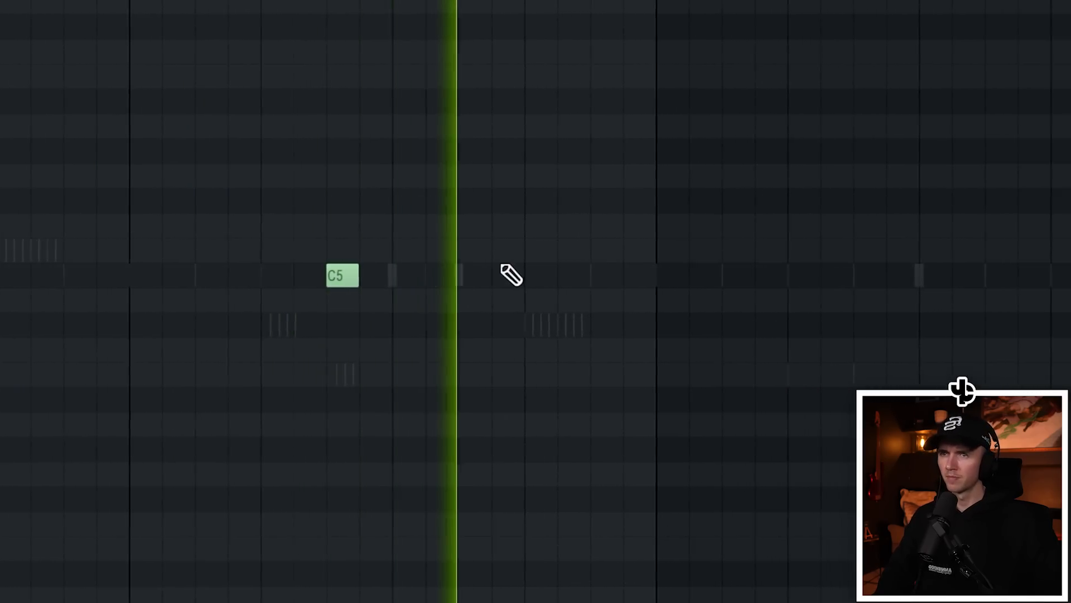
- Duplicate the first four bars of Polar Open Hat notes into the following four bars
drag(28, 53, 424, 54)
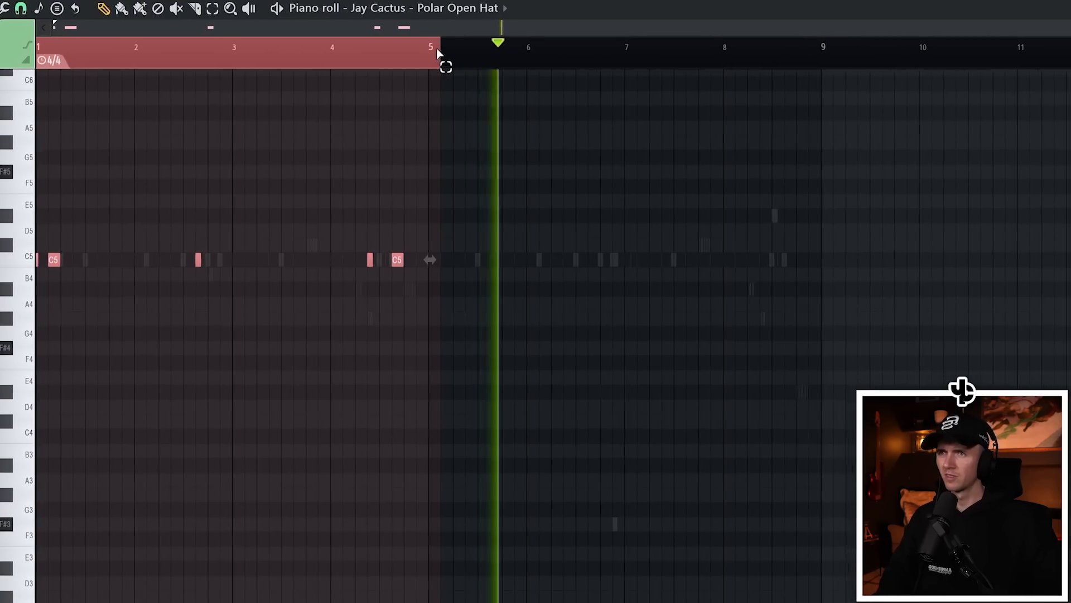
key(ctrl+b)
key(ctrl+a)
ctrl+click(510, 383)
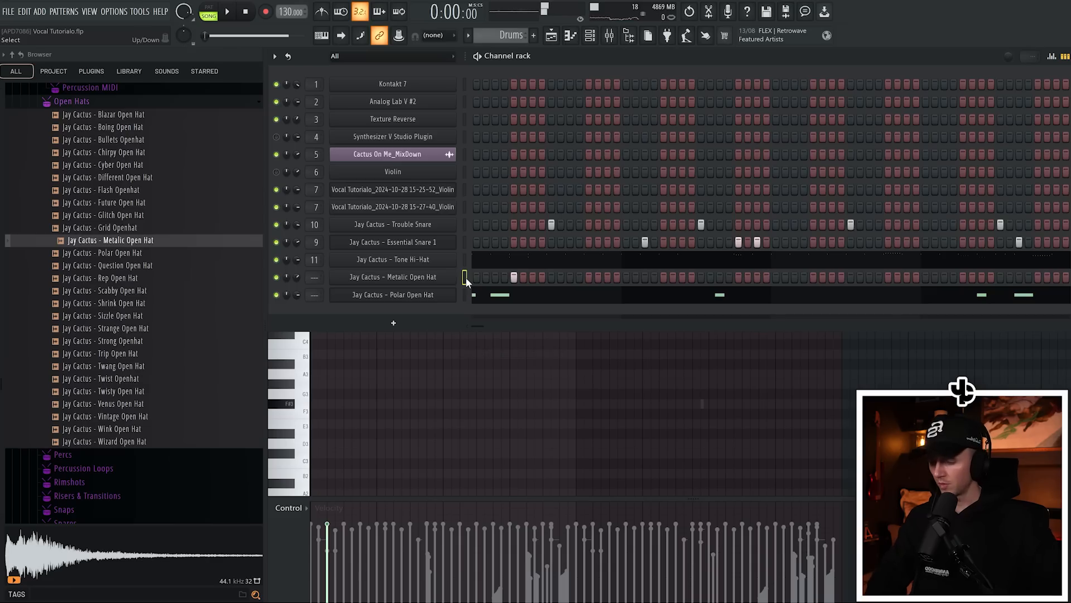
- Open Metalic Open Hat in the piano roll and place C5 hits on beats 2 and 3 of the first bar
key(F7)
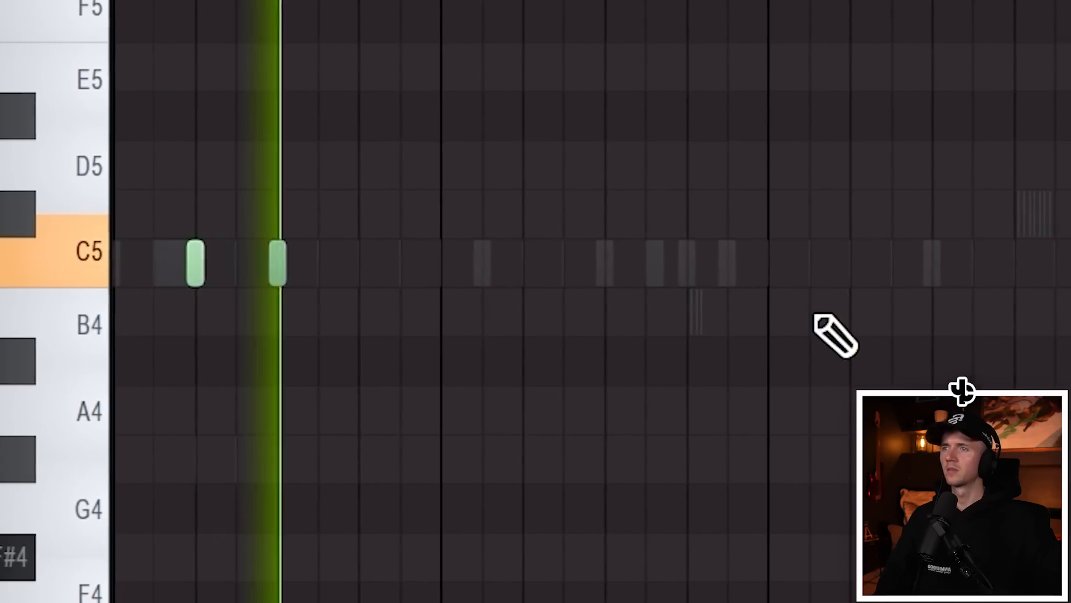